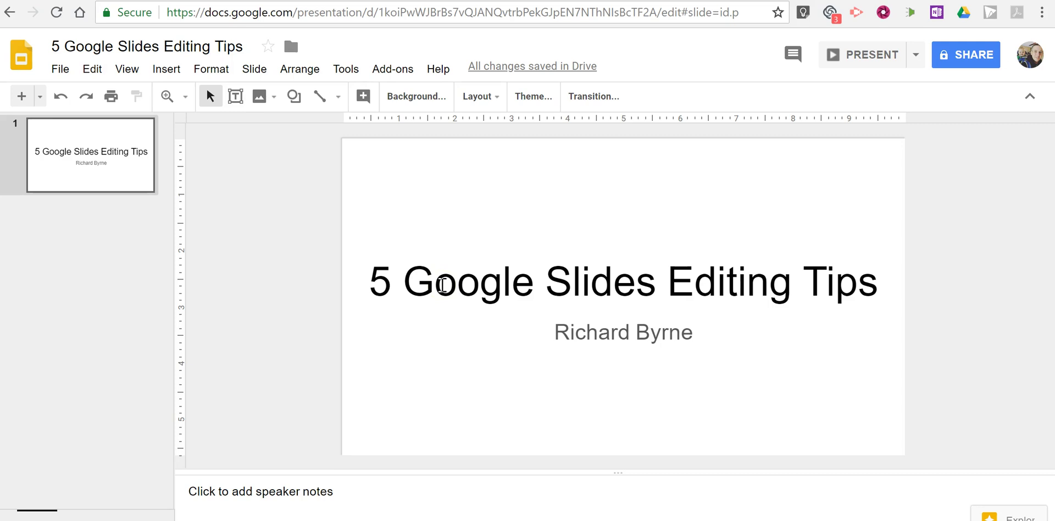
Give the title slide a light green 2 radial gradient background.
click(410, 212)
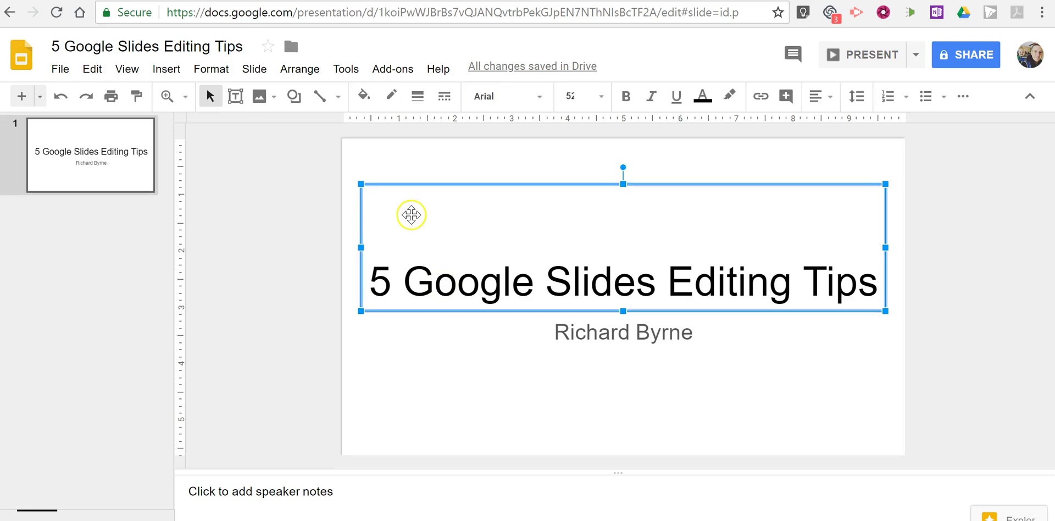
click(389, 406)
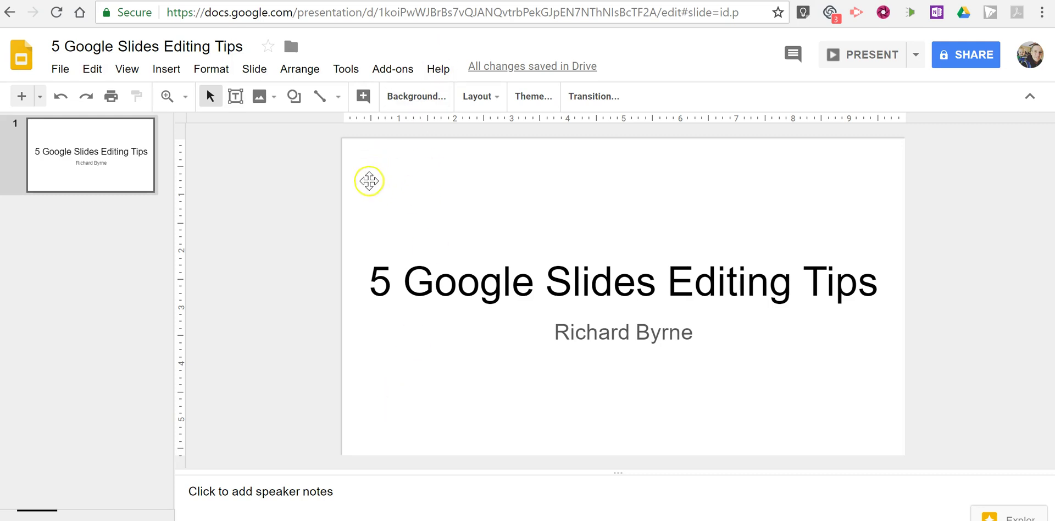
click(410, 102)
click(583, 254)
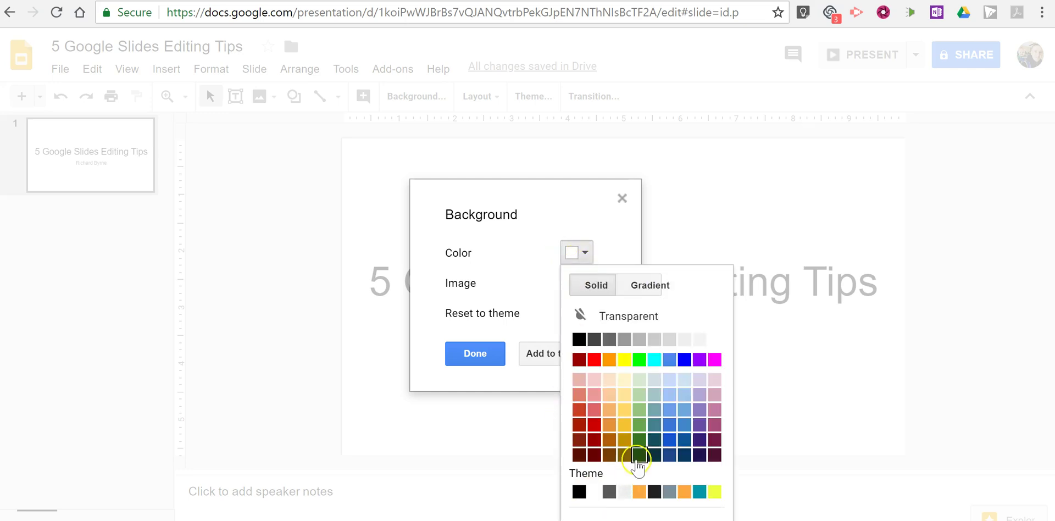
click(650, 288)
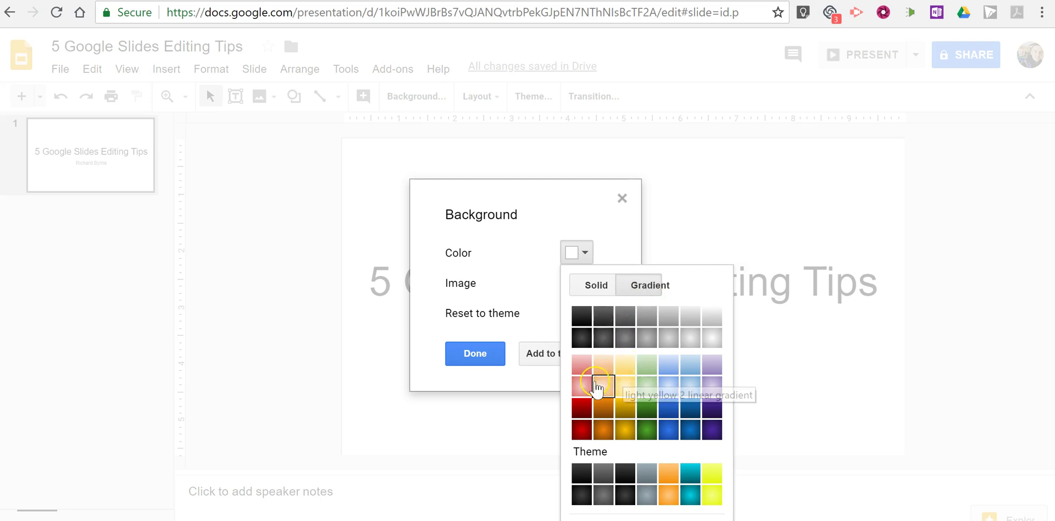
click(647, 386)
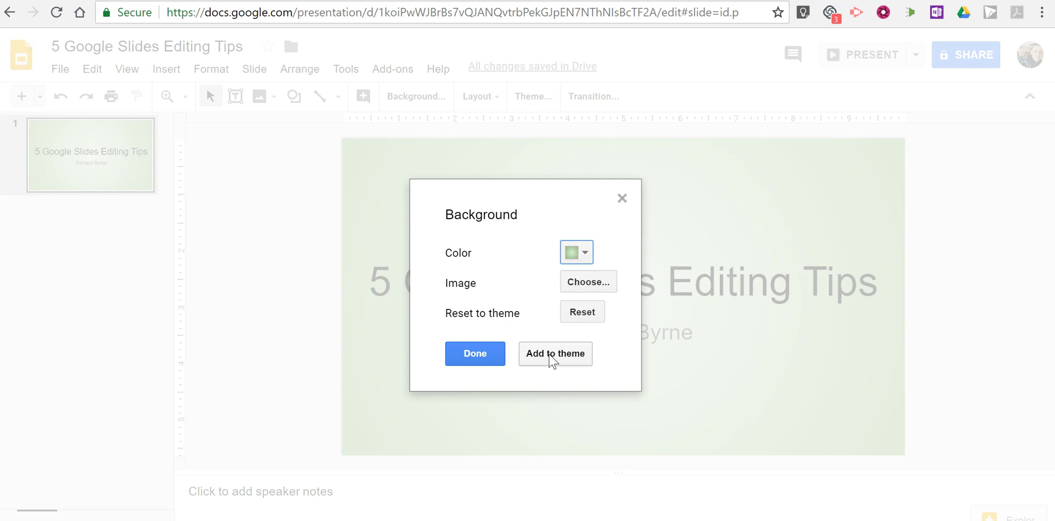
click(483, 362)
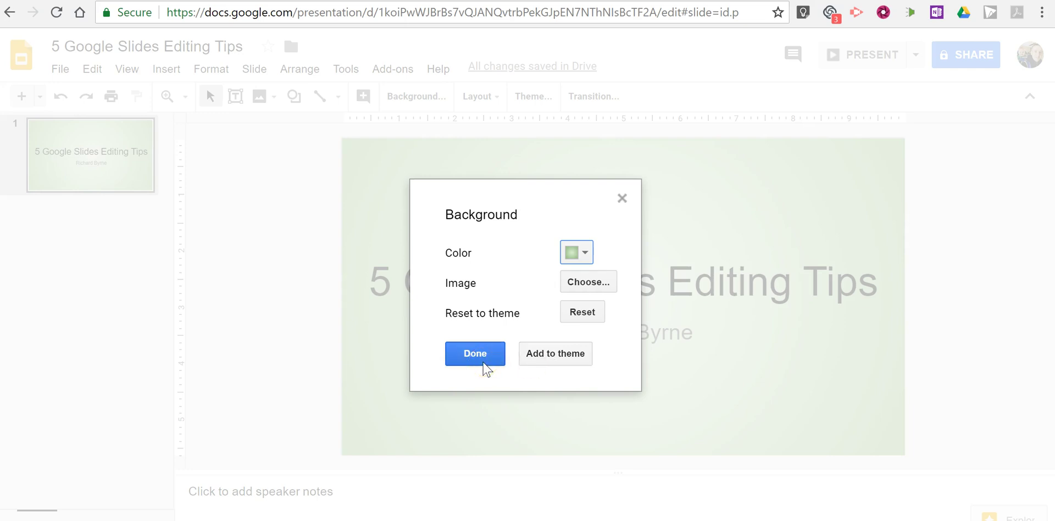
click(483, 362)
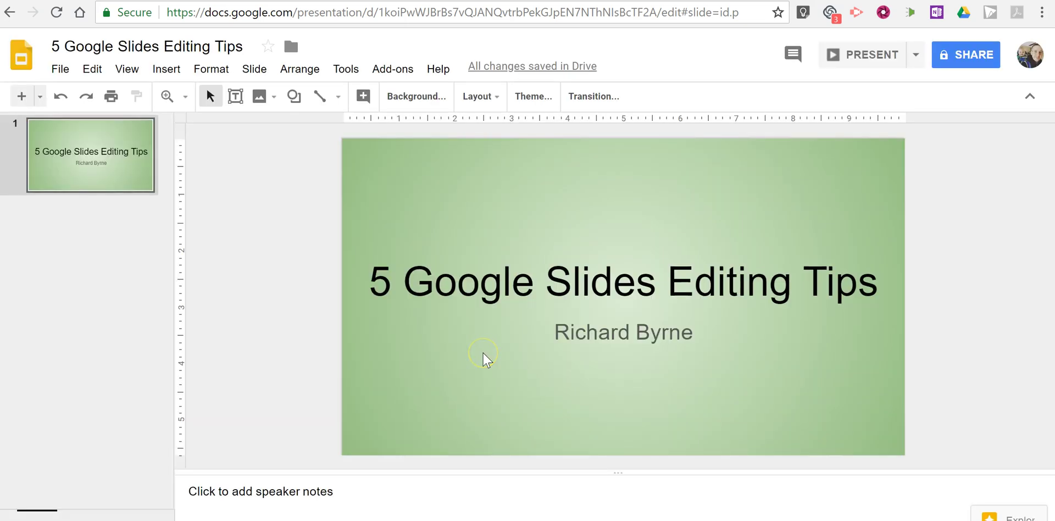
Set the title slide background to everest-1199431_1280 from the Pictures and videos for Demos folder.
click(409, 99)
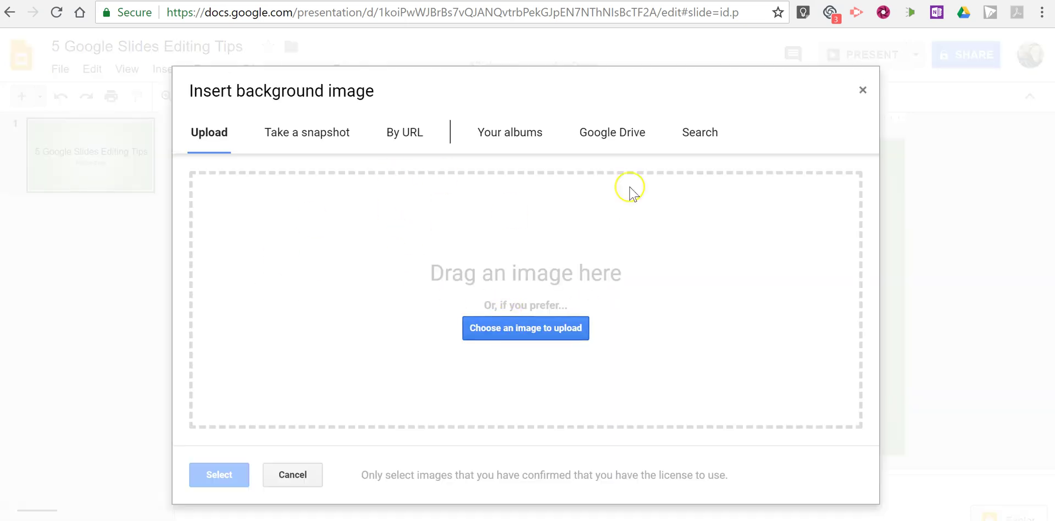
click(611, 155)
click(708, 141)
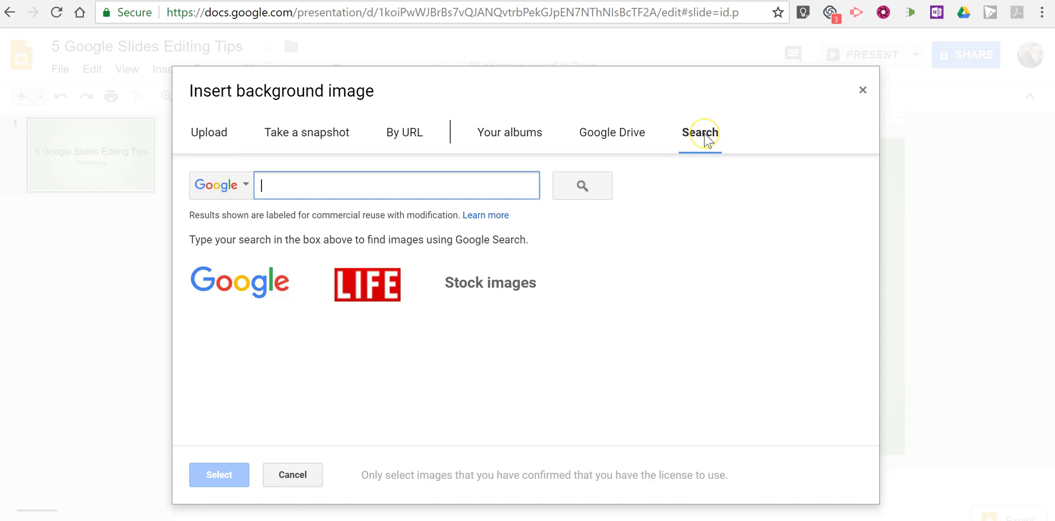
click(209, 142)
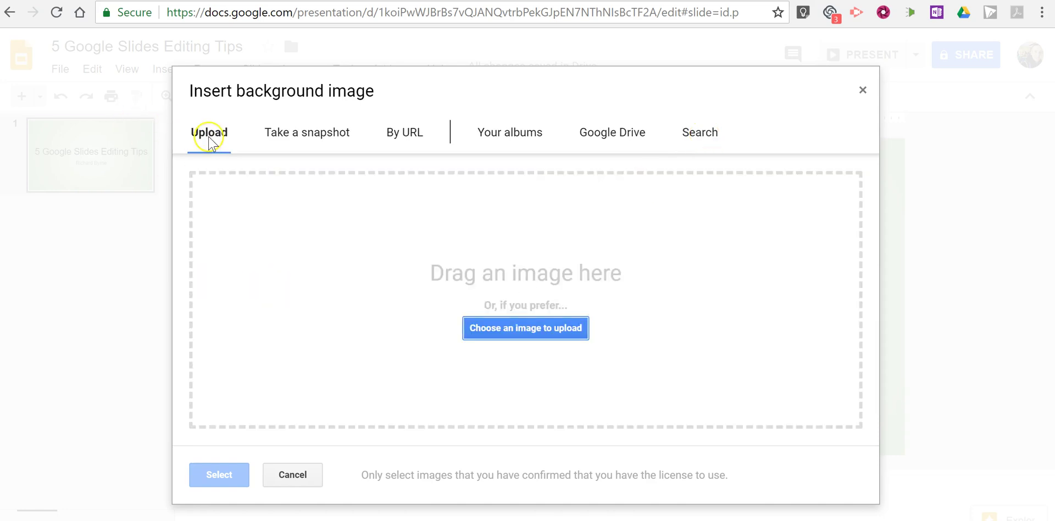
click(529, 335)
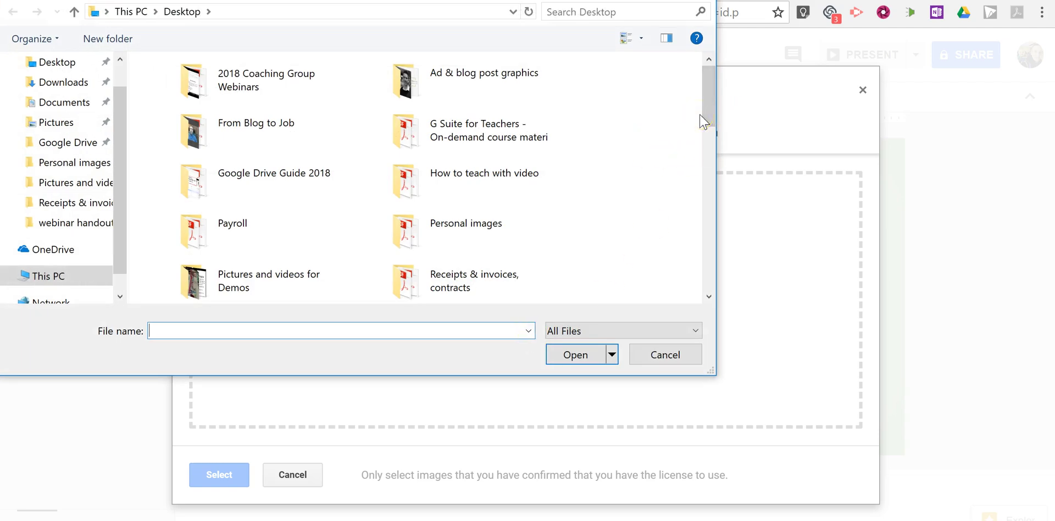
click(240, 285)
double_click(240, 285)
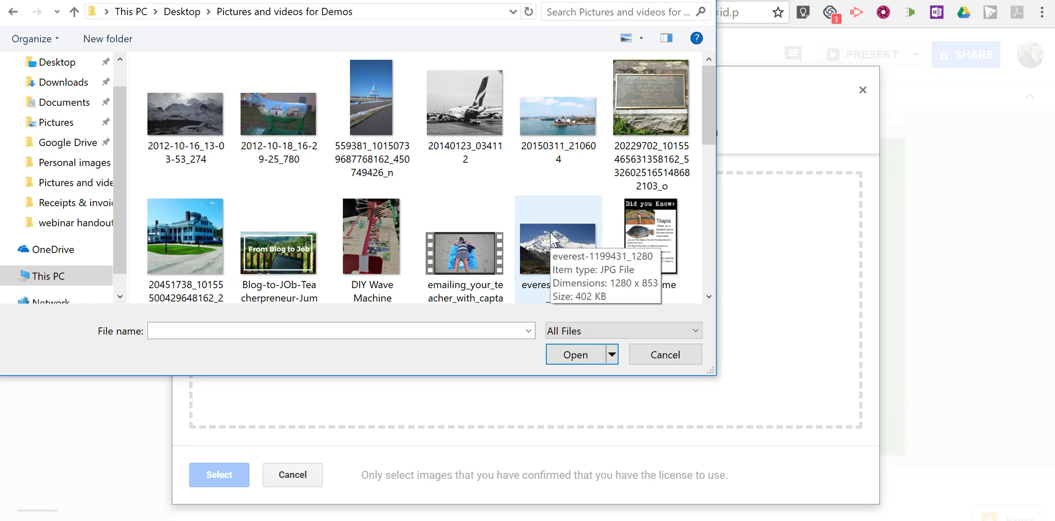
click(552, 237)
click(573, 358)
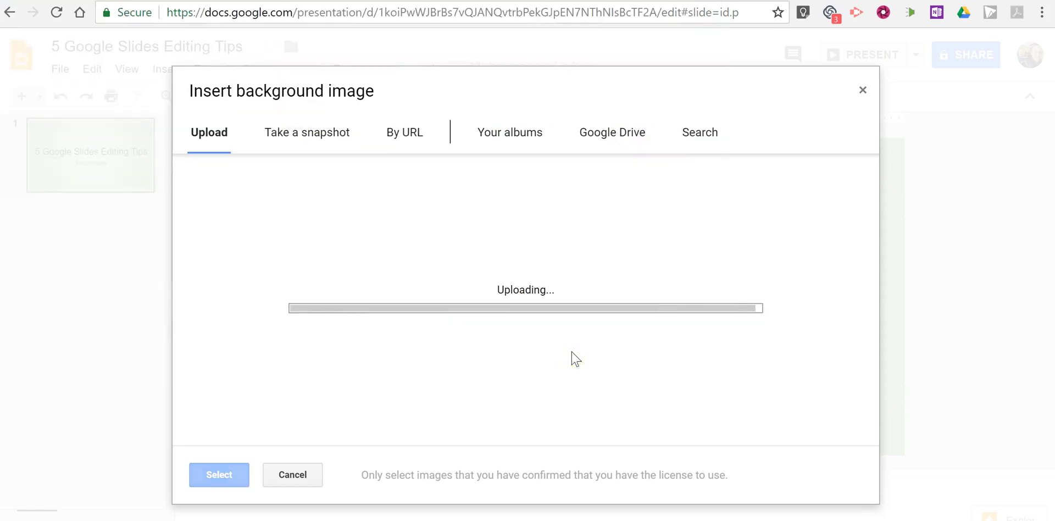
click(478, 360)
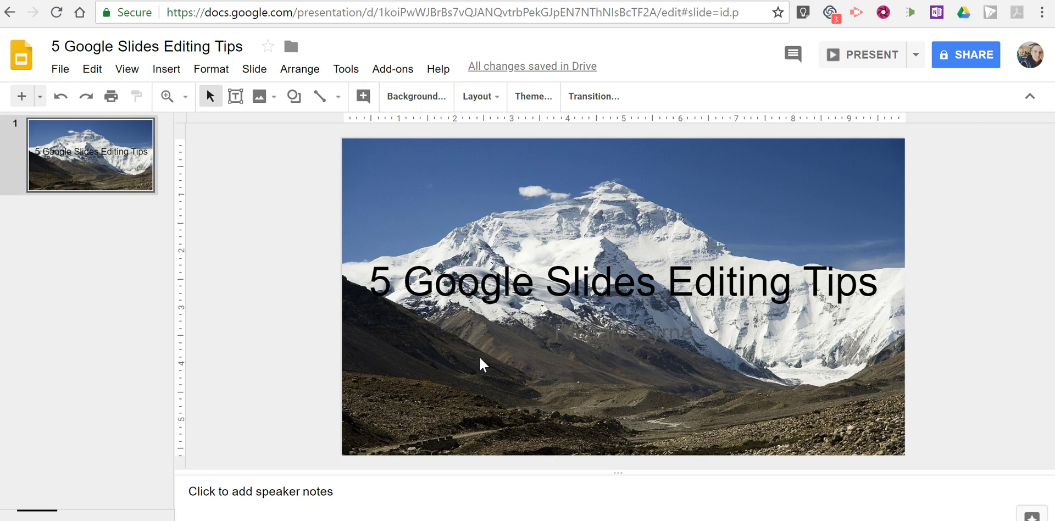
click(109, 159)
Add a new slide after the title slide with the Blank layout.
right_click(44, 130)
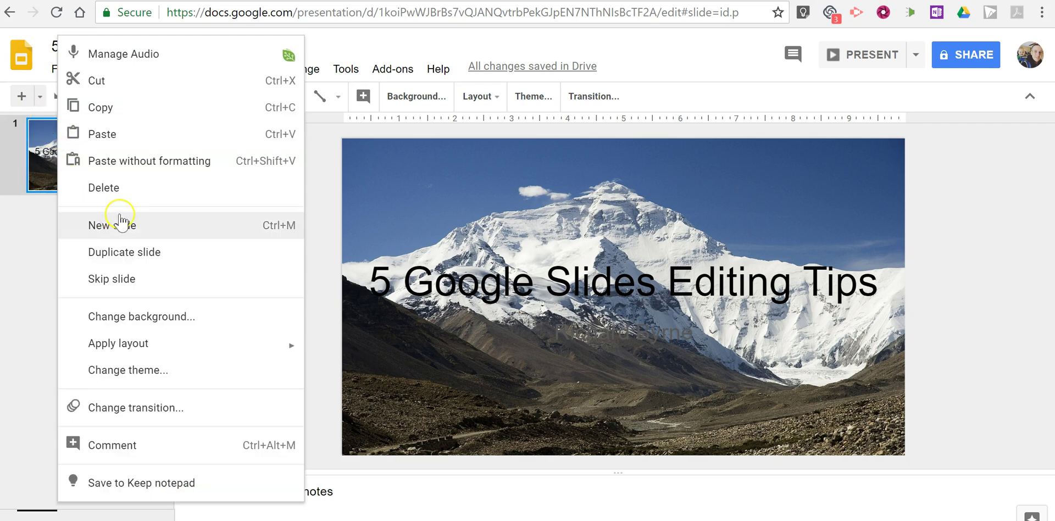
click(135, 226)
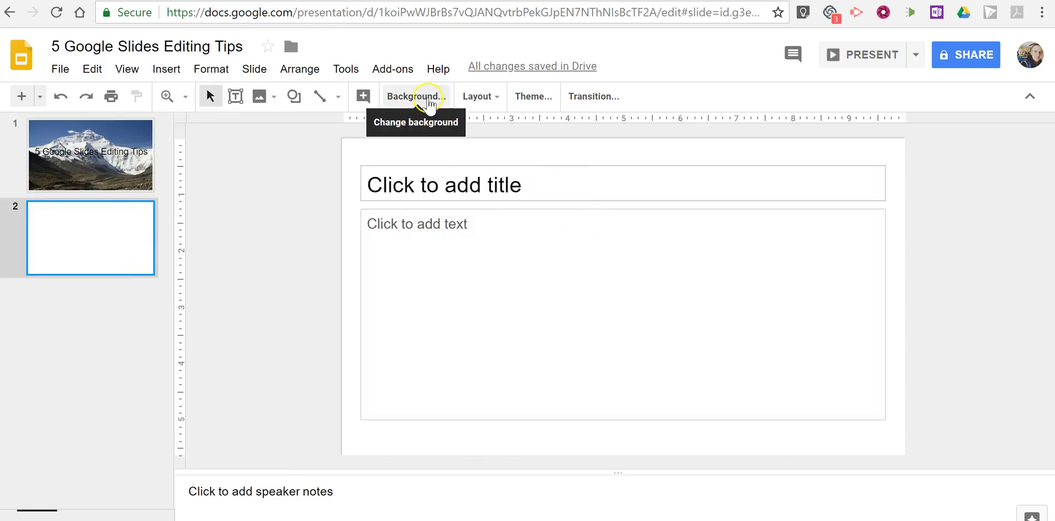
click(472, 99)
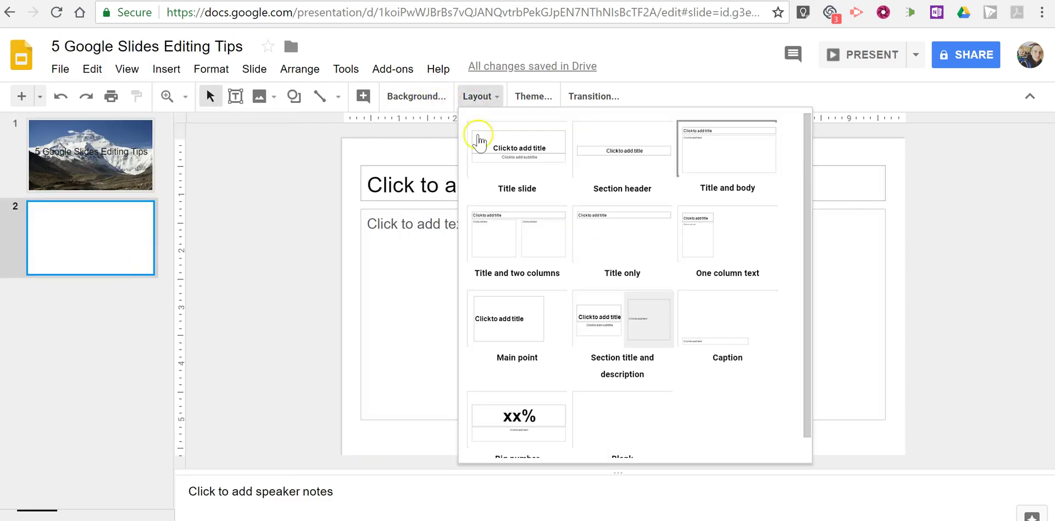
click(639, 416)
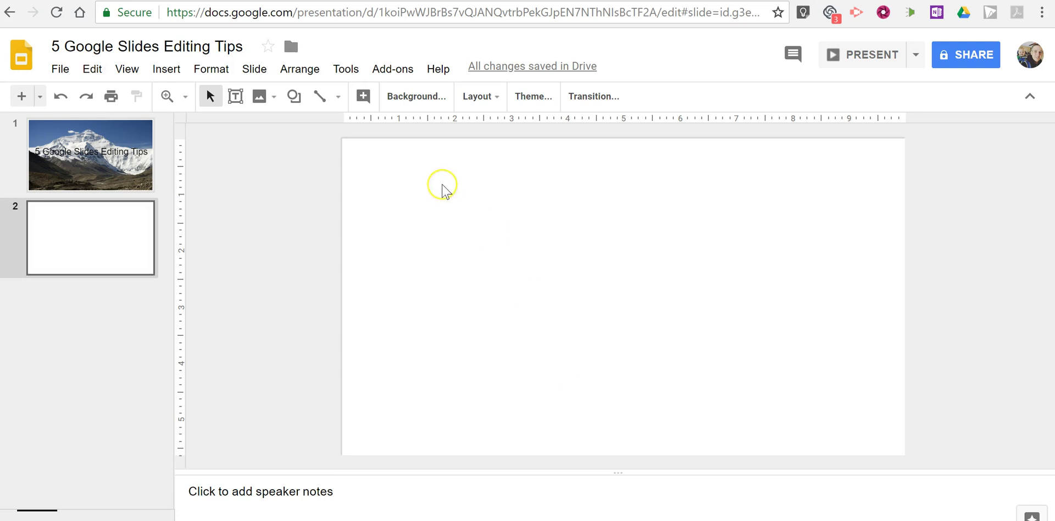
Upload the 20150311_210604 photo from the computer onto the blank slide.
click(260, 96)
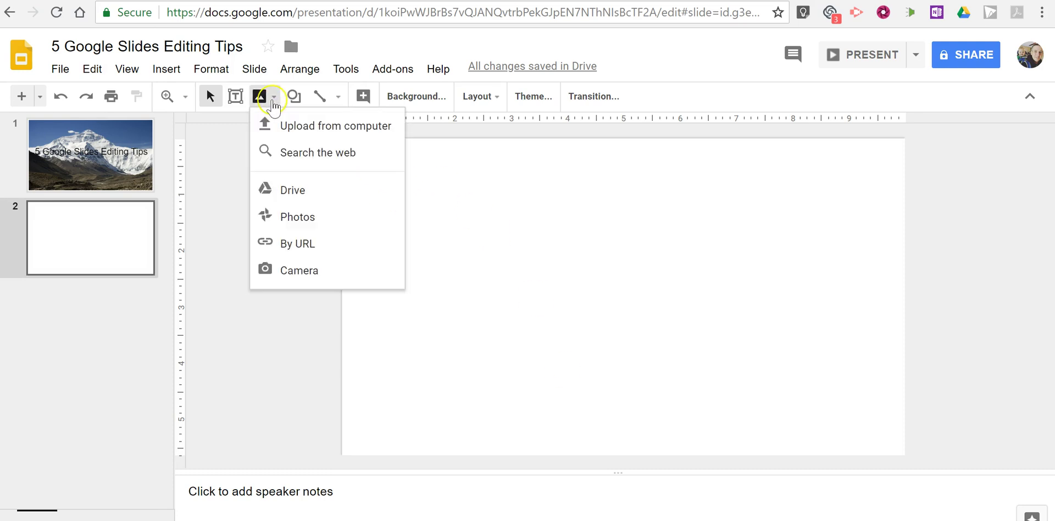
click(317, 127)
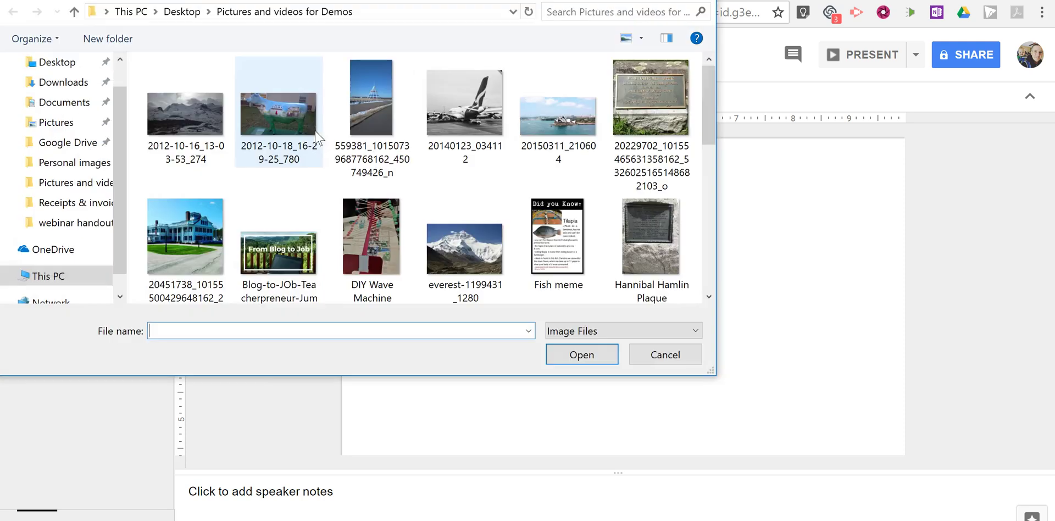
click(554, 116)
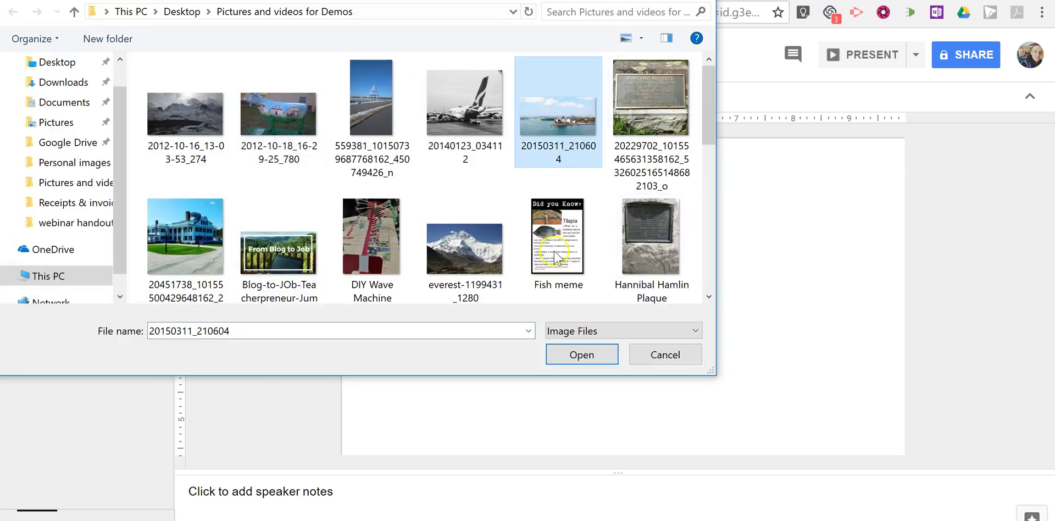
click(583, 358)
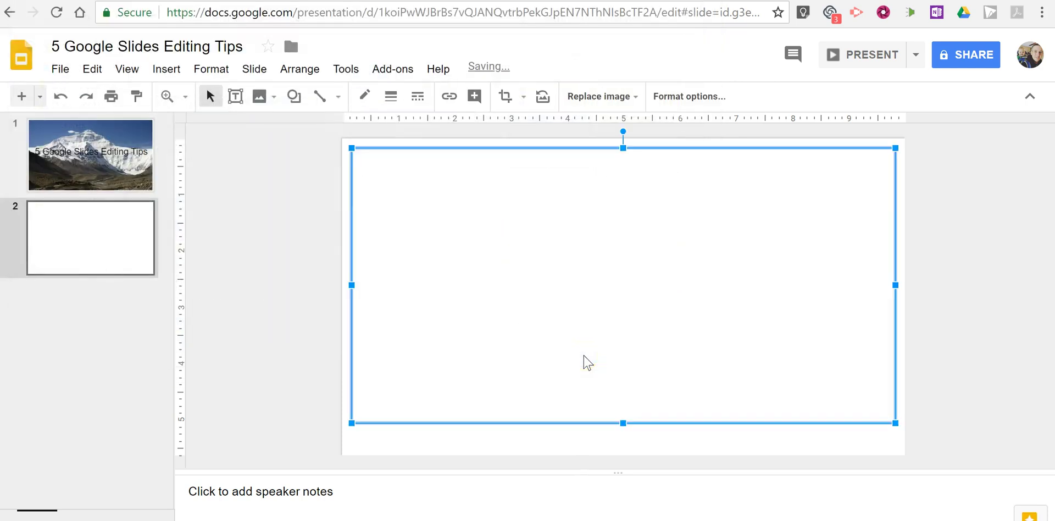
Shrink the Opera House photo from its corner and move it right of centre.
drag(622, 244, 621, 257)
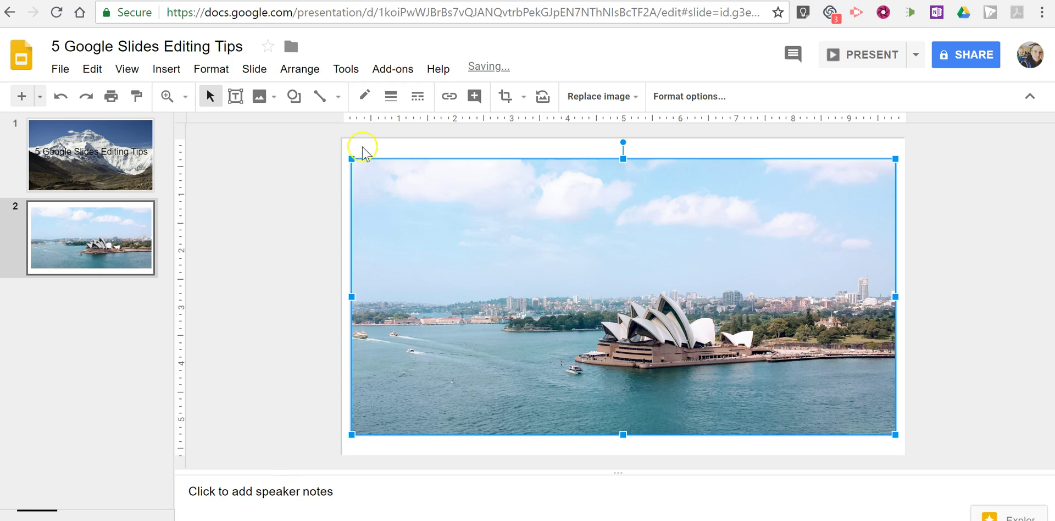
drag(352, 159, 416, 191)
drag(697, 336, 654, 302)
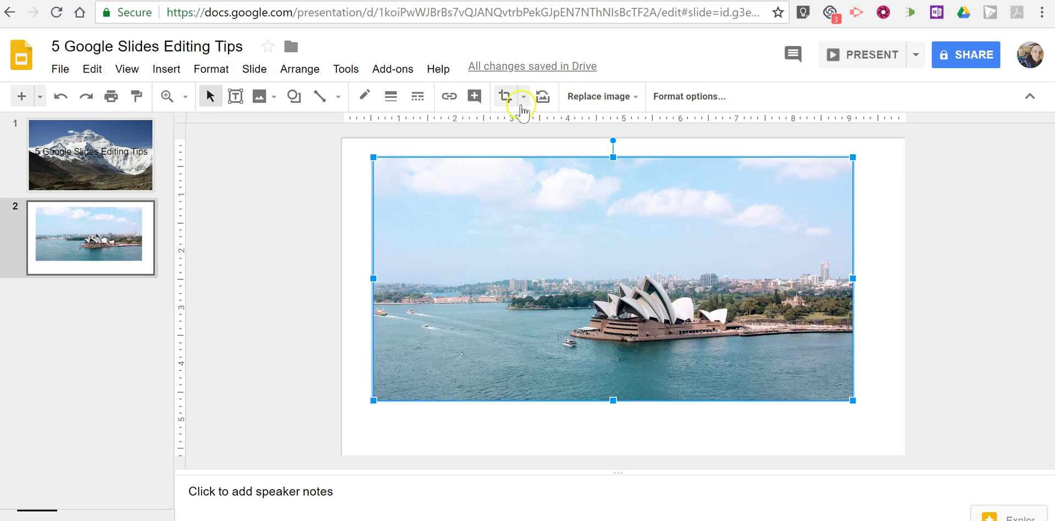
Crop the sky off the top and the harbour off the left of the photo.
click(505, 97)
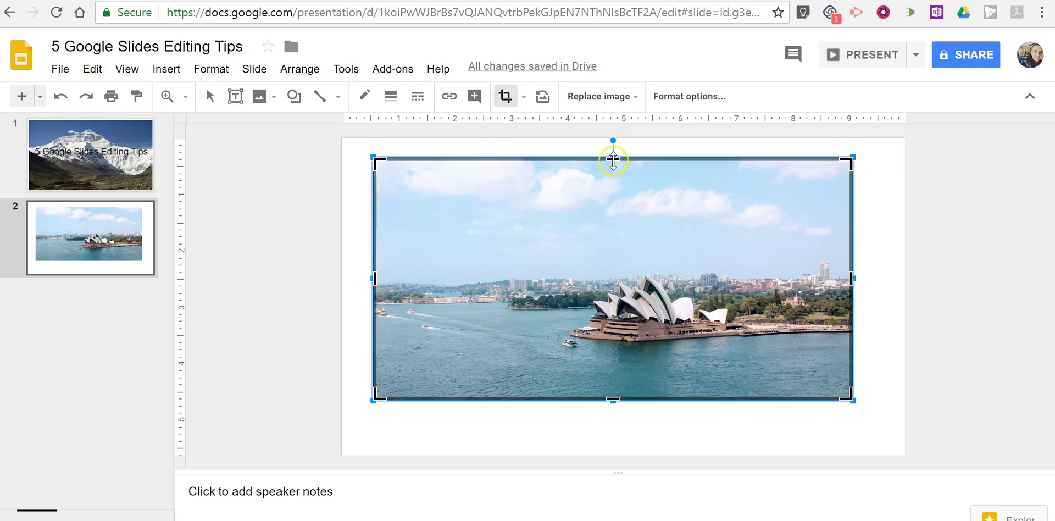
drag(615, 160, 613, 215)
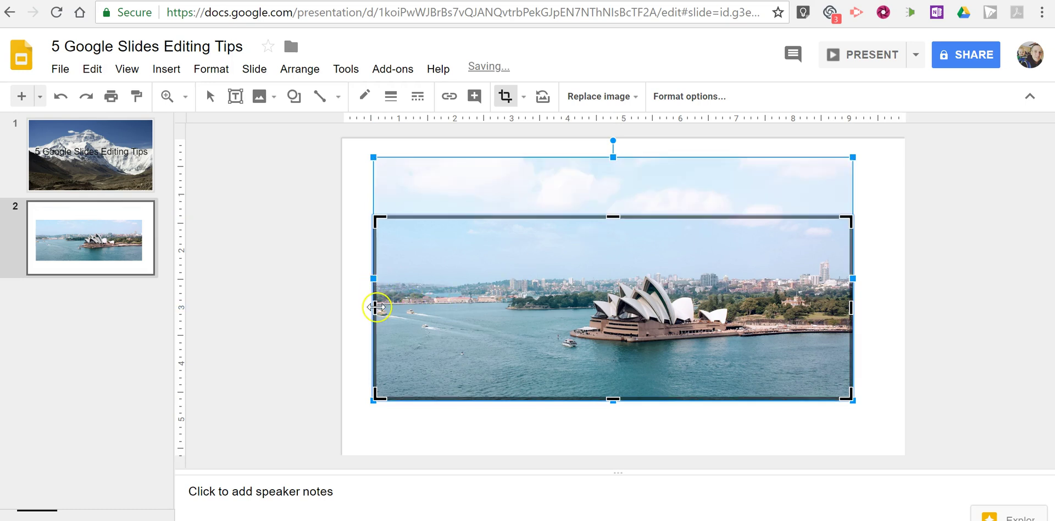
drag(376, 307, 491, 319)
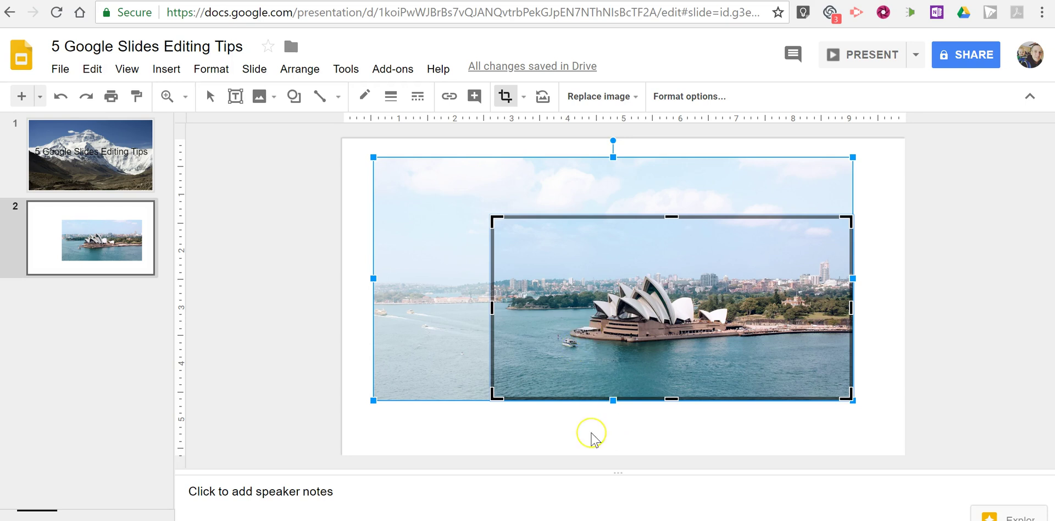
key(Return)
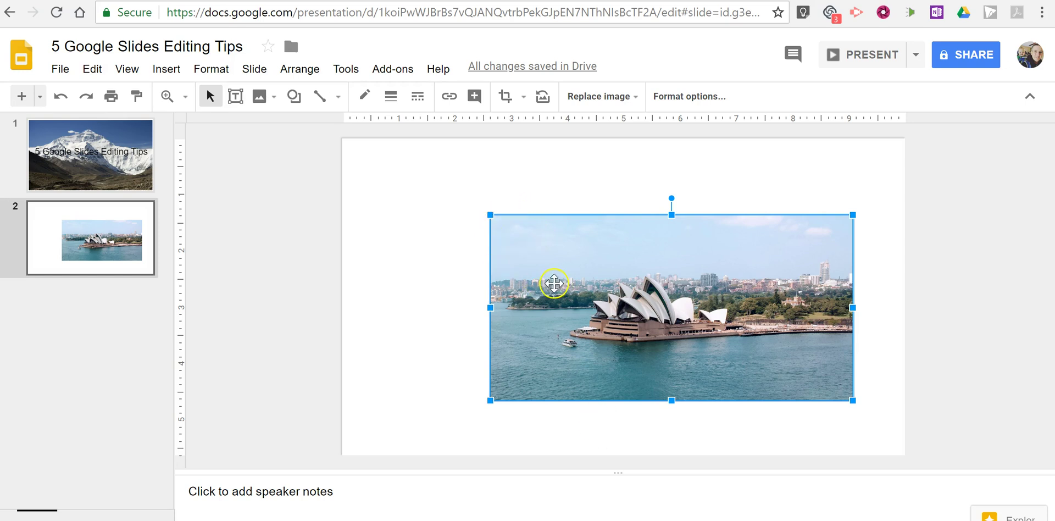
Give the Opera House photo a thick 8px purple border.
click(390, 97)
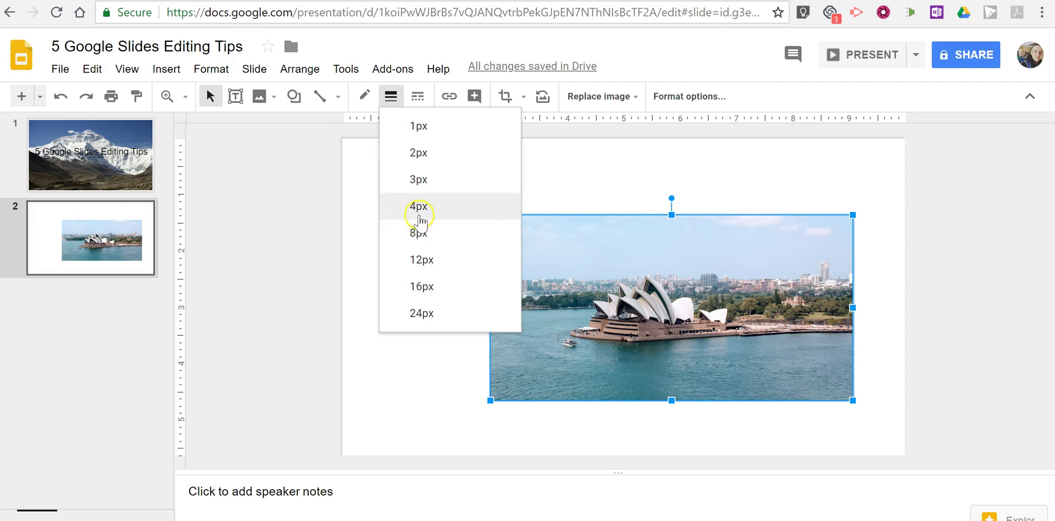
click(418, 233)
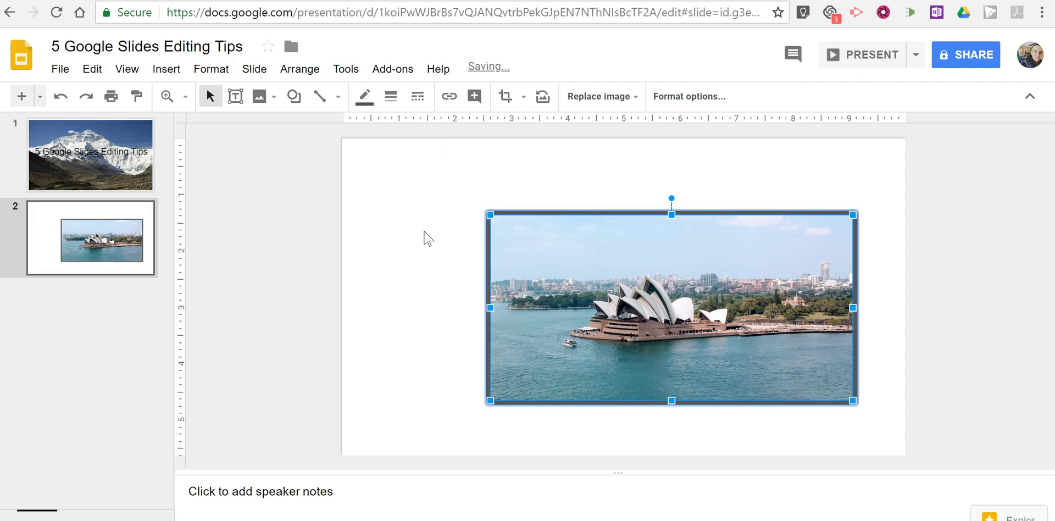
click(365, 98)
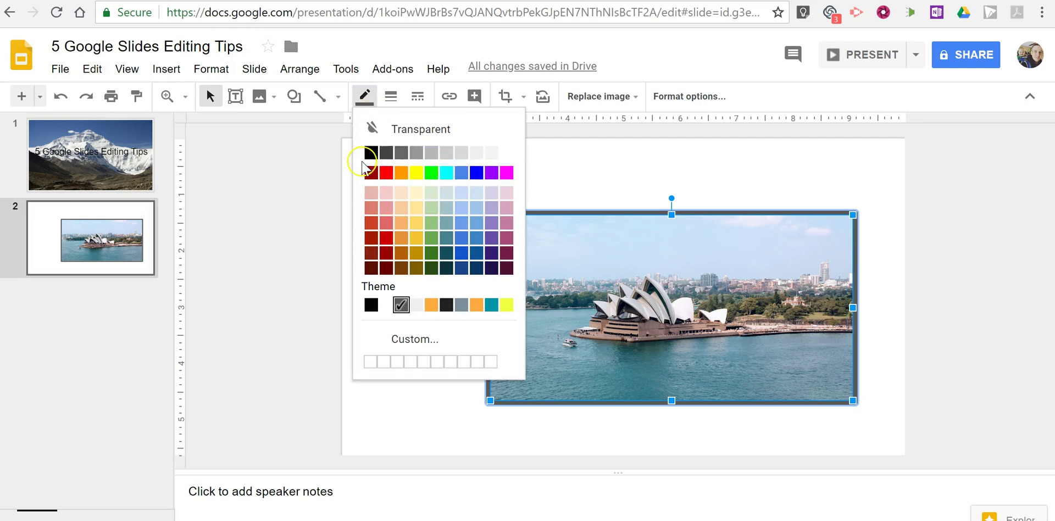
click(367, 158)
click(372, 102)
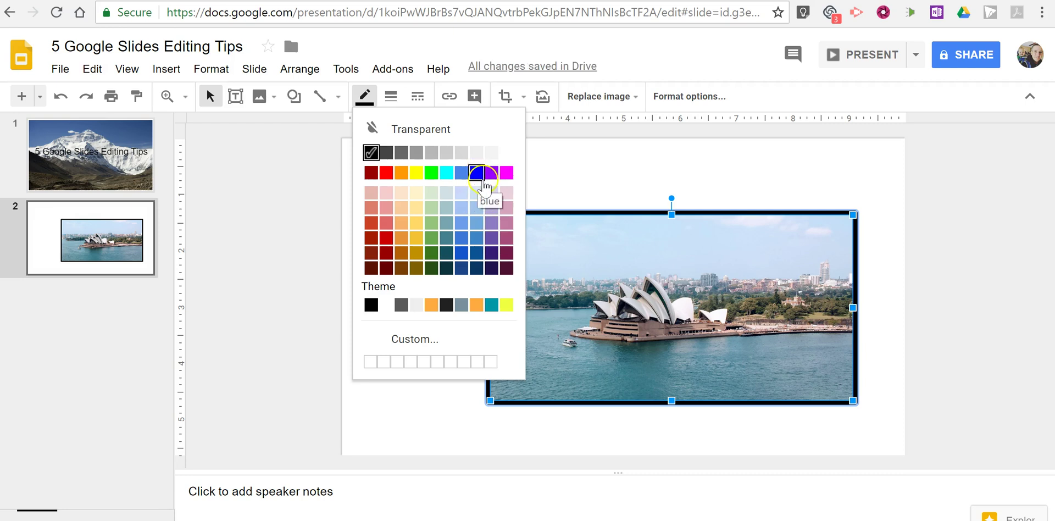
click(492, 173)
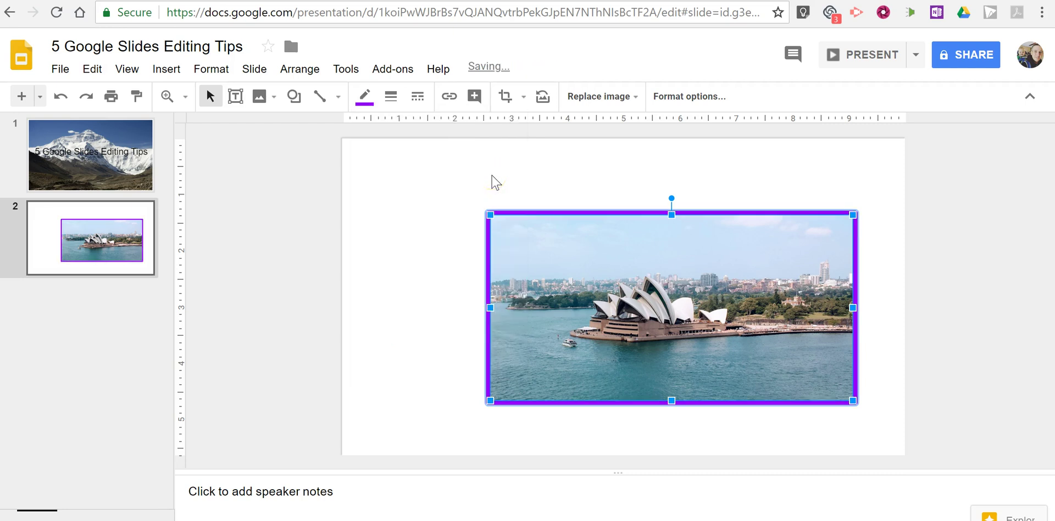
click(471, 181)
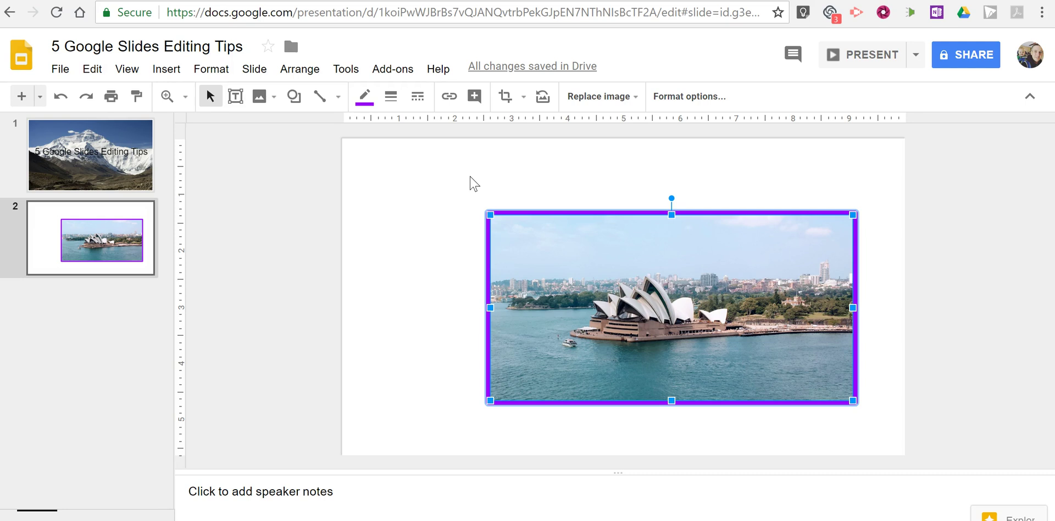
Mask the photo to a Rounded Rectangle shape.
click(523, 97)
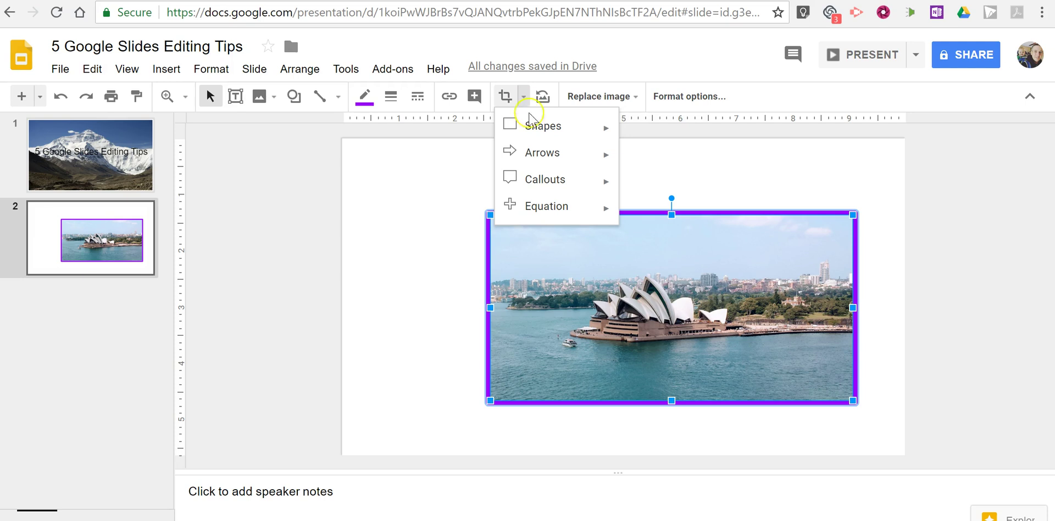
click(544, 127)
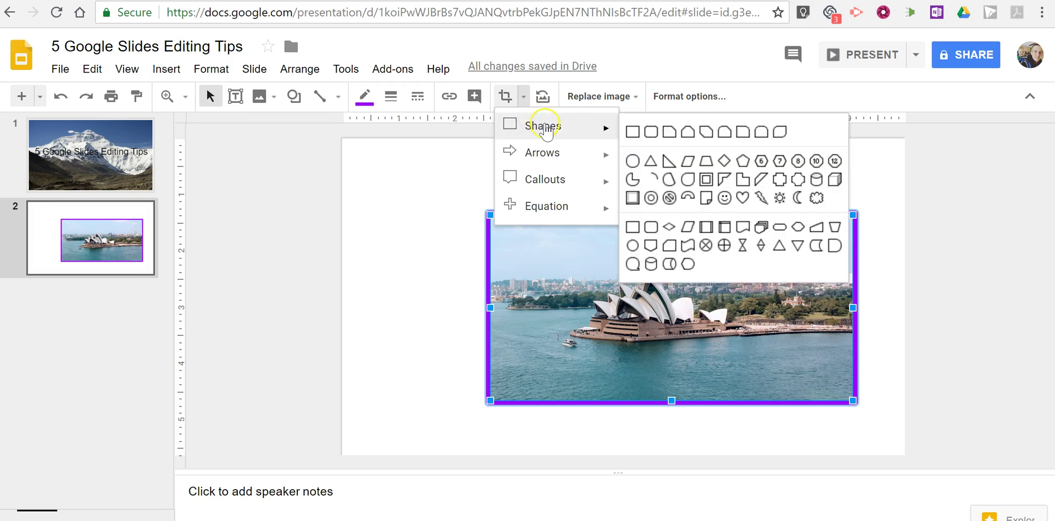
click(655, 134)
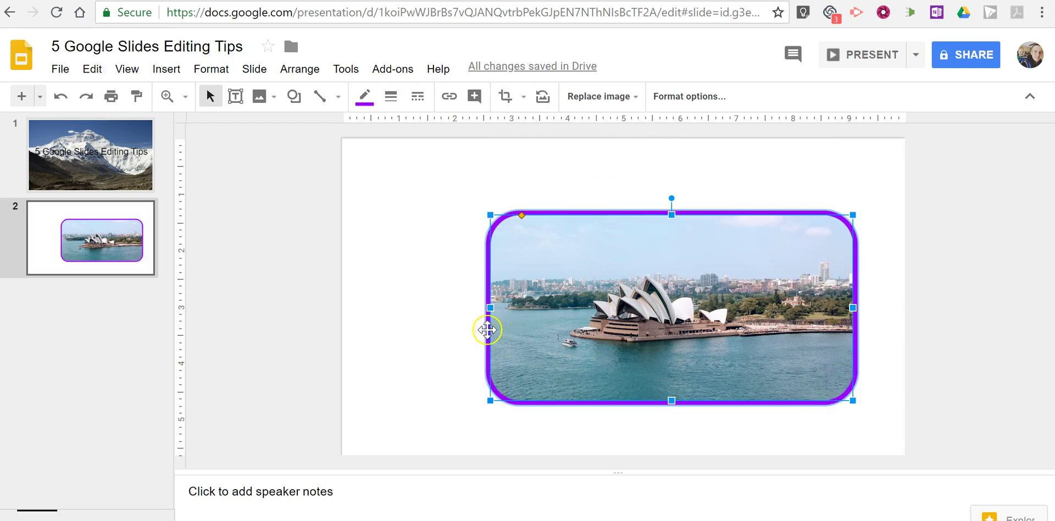
click(454, 358)
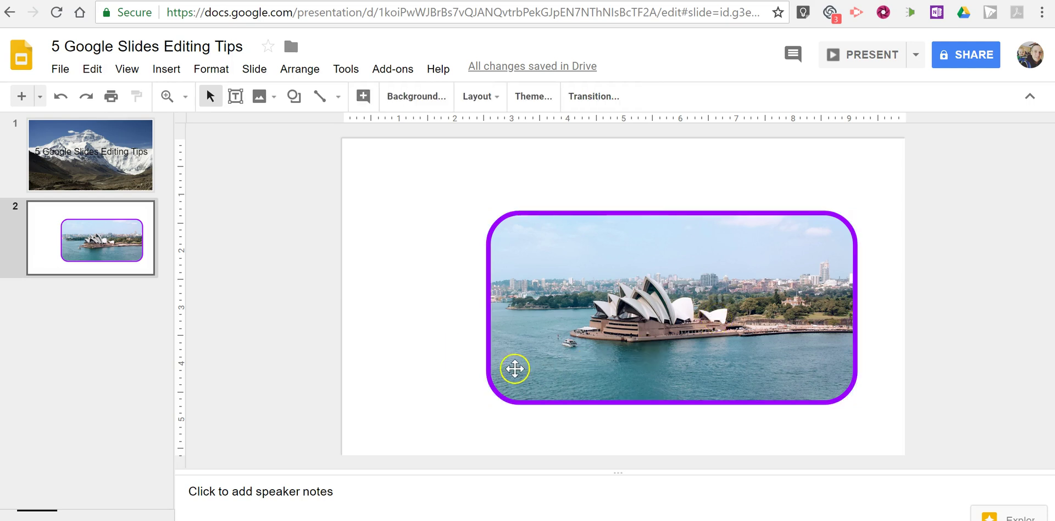
Centre the rounded photo on slide 2 and bring up its Format options.
drag(620, 321, 570, 305)
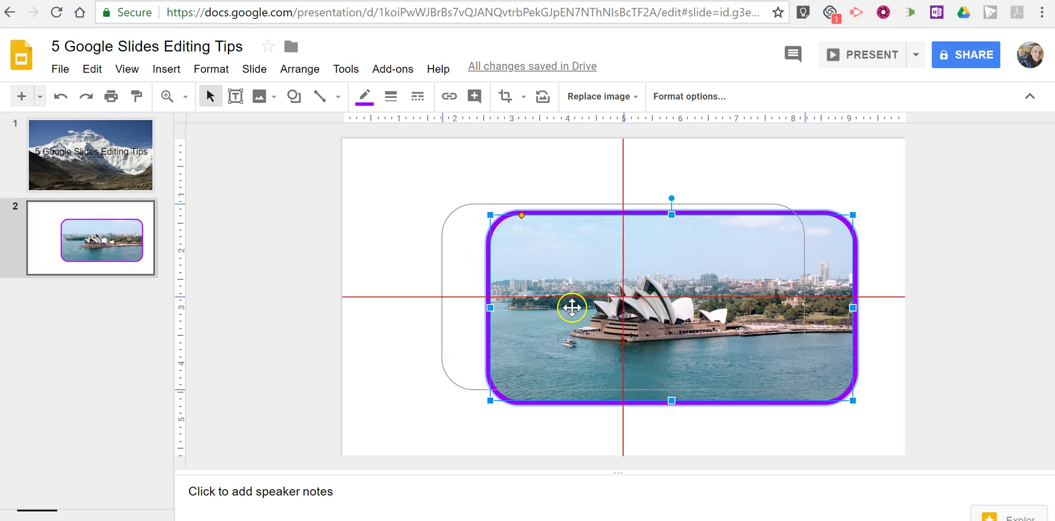
drag(572, 308, 576, 308)
key(ctrl+z)
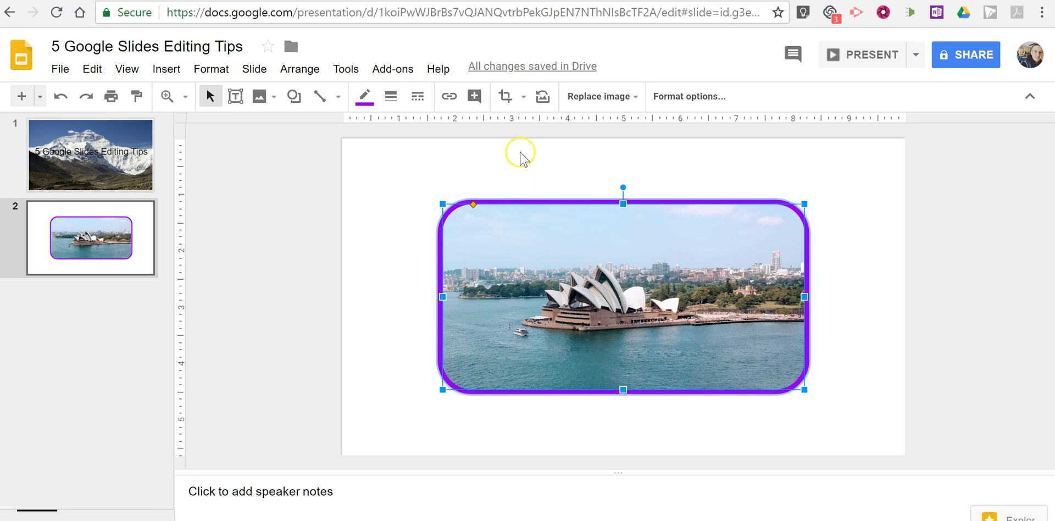
click(517, 100)
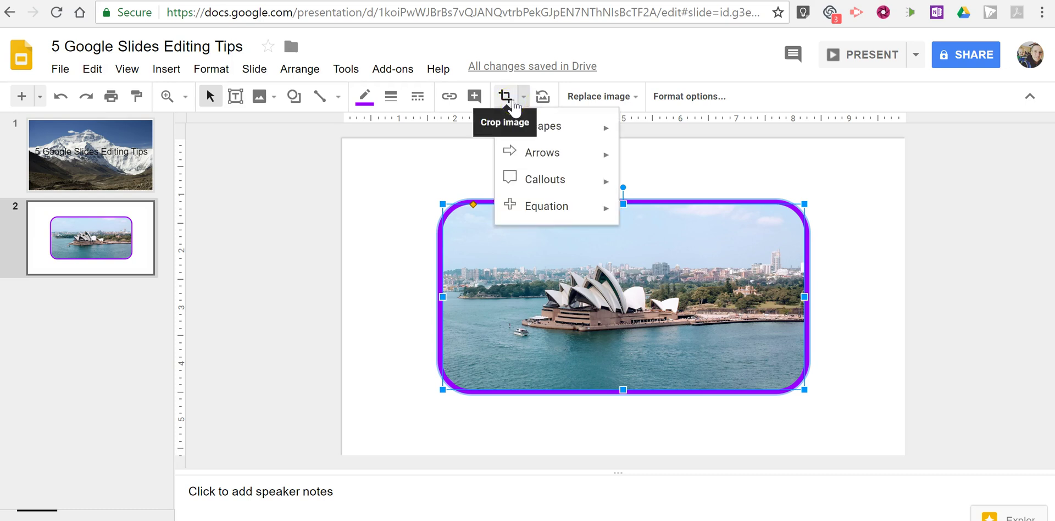
click(690, 99)
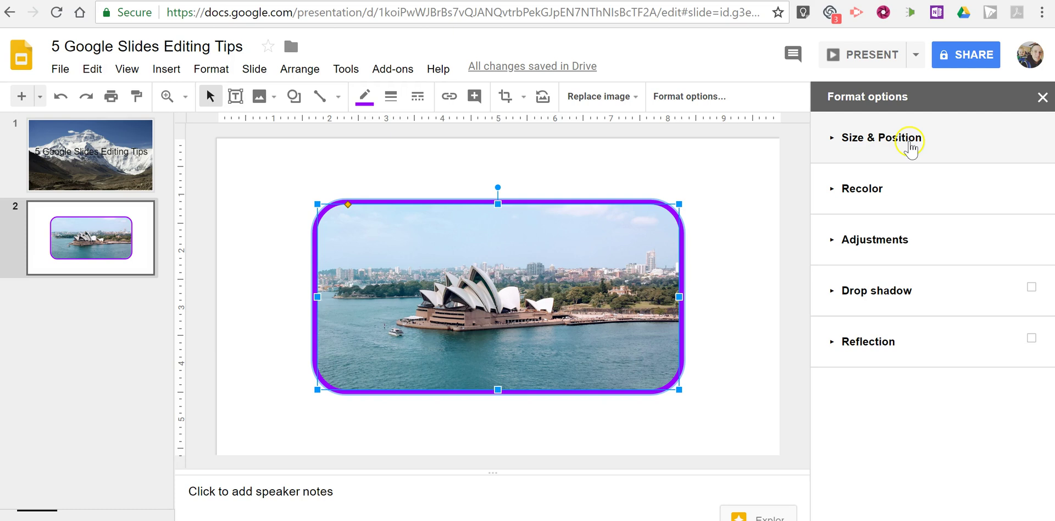
Try the Light 5 recolor on the photo, then revert to No Recolor.
click(863, 190)
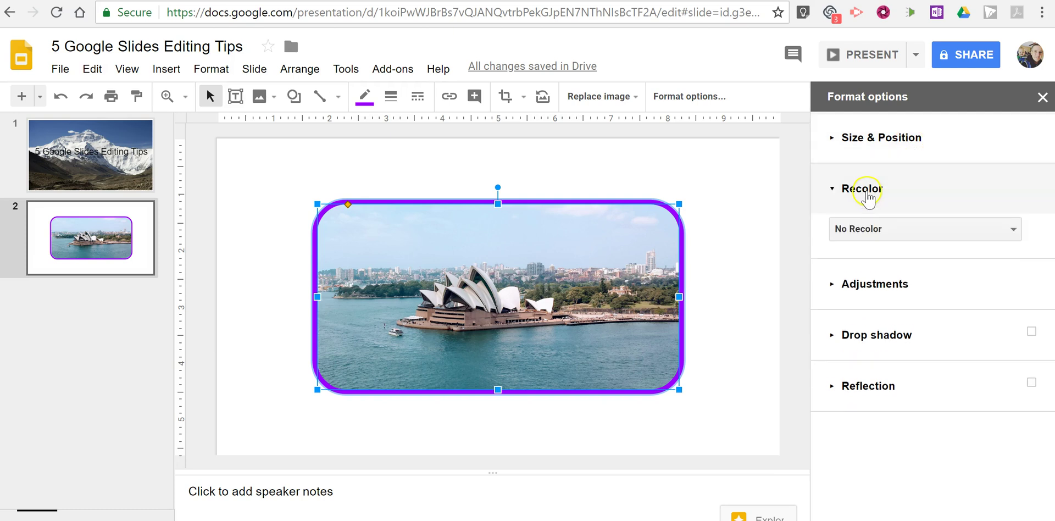
click(878, 231)
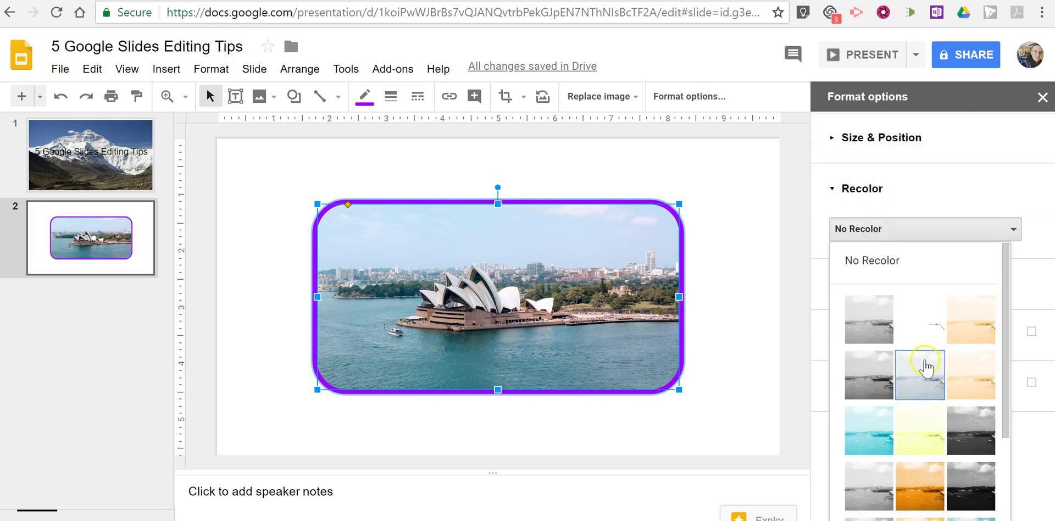
click(929, 391)
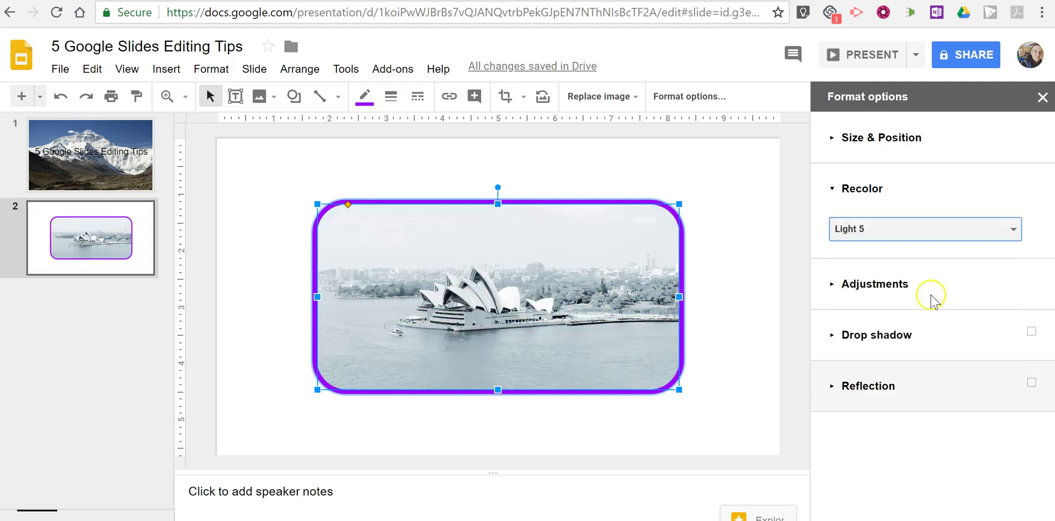
click(914, 229)
click(904, 270)
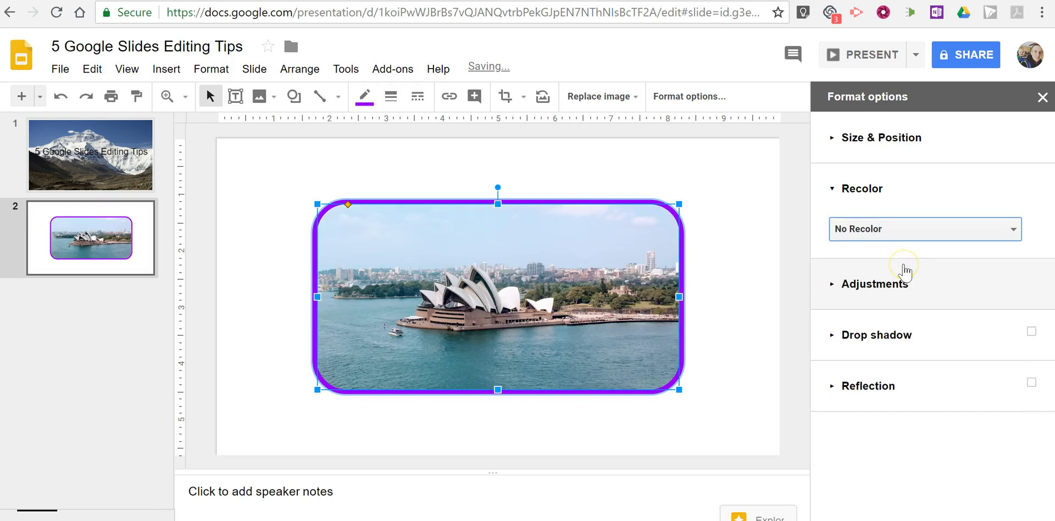
Adjust the photo's transparency, brightness and contrast, then reset them to default.
click(836, 285)
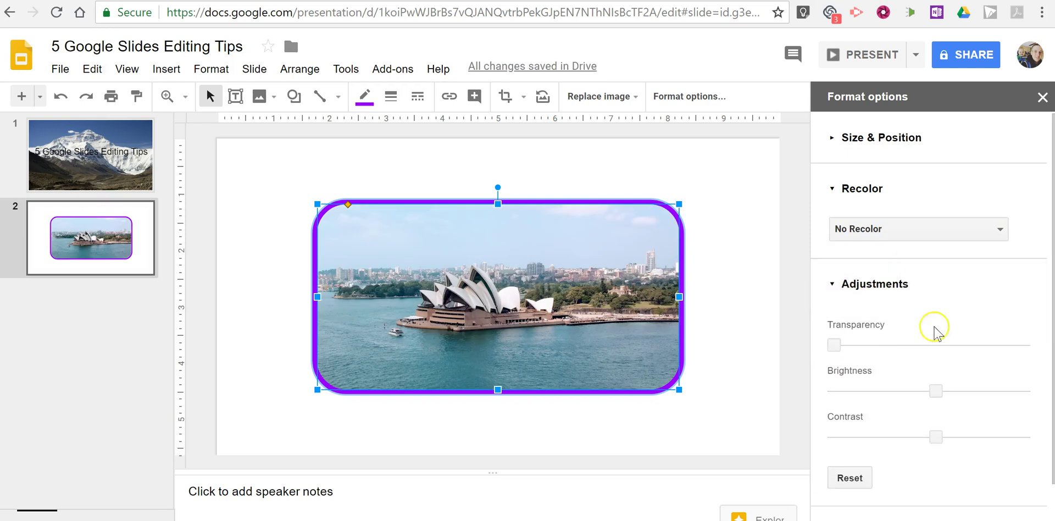
scroll(962, 311, down, 1)
mouse_move(839, 280)
mouse_down()
mouse_move(968, 283)
mouse_move(833, 279)
mouse_up()
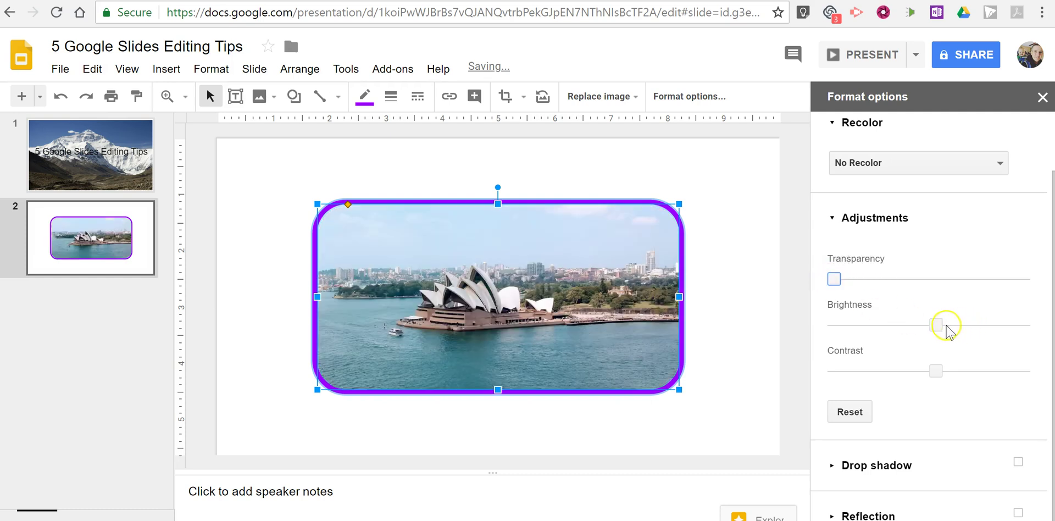
mouse_move(942, 330)
mouse_down()
mouse_move(939, 321)
mouse_move(967, 320)
mouse_move(922, 325)
mouse_up()
mouse_move(934, 370)
mouse_down()
mouse_move(944, 370)
mouse_move(924, 371)
mouse_move(936, 373)
mouse_up()
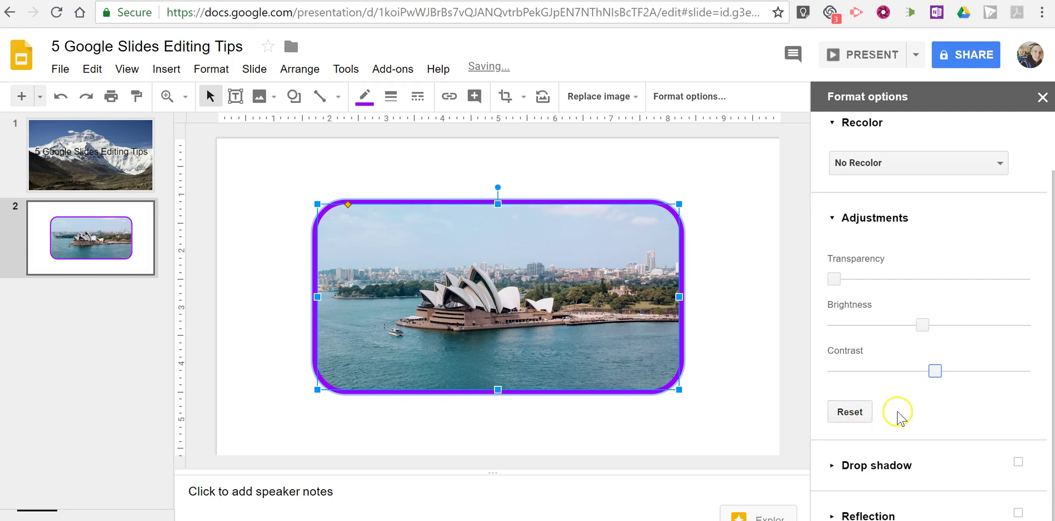
click(856, 411)
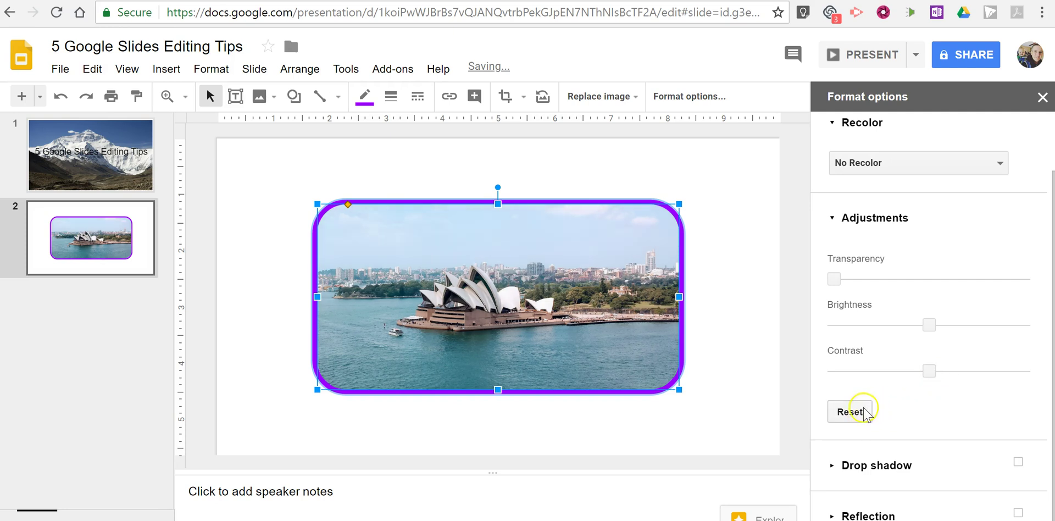
Add a drop shadow angled at 120° with increased distance and blur, then close Format options.
click(872, 466)
scroll(937, 384, down, 4)
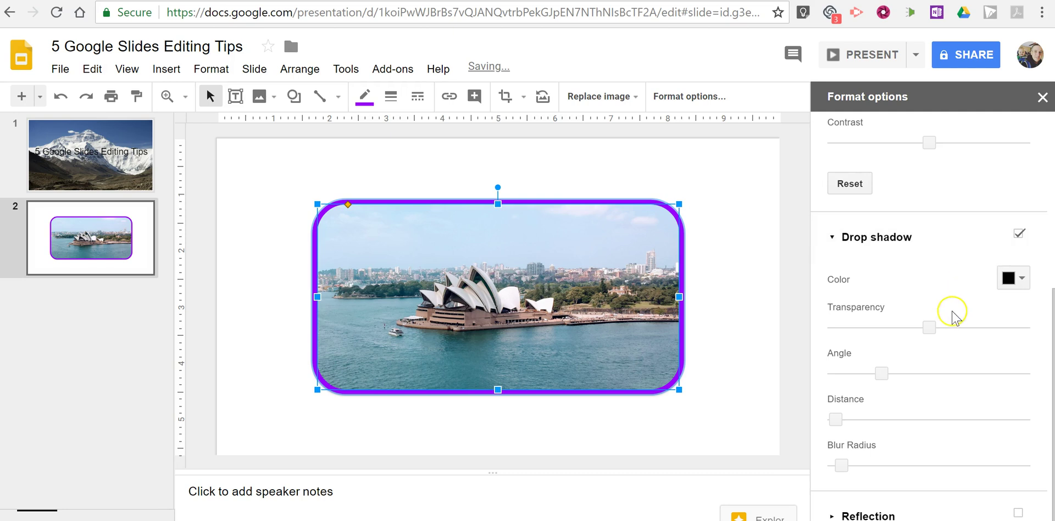
drag(883, 372, 917, 373)
drag(835, 419, 866, 419)
drag(844, 464, 864, 466)
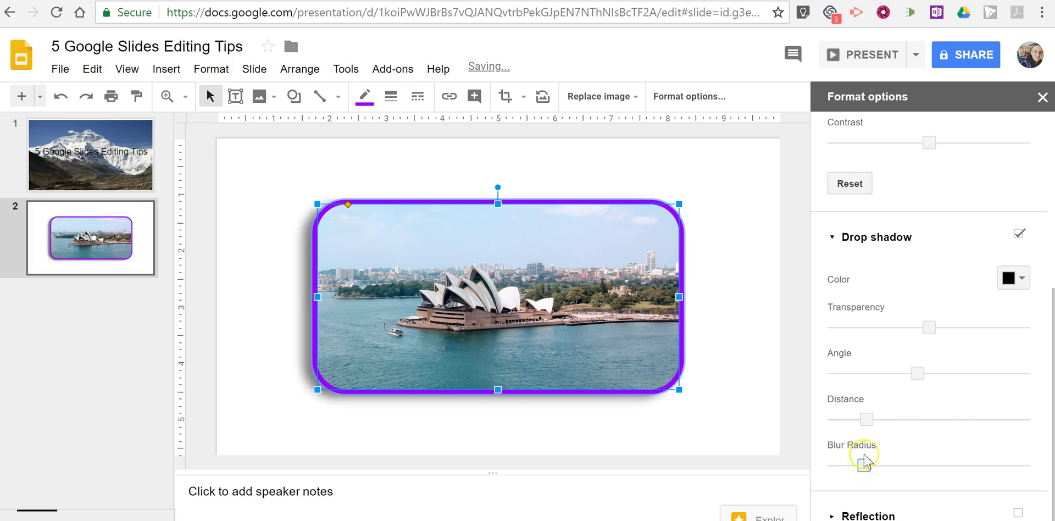
drag(866, 420, 932, 420)
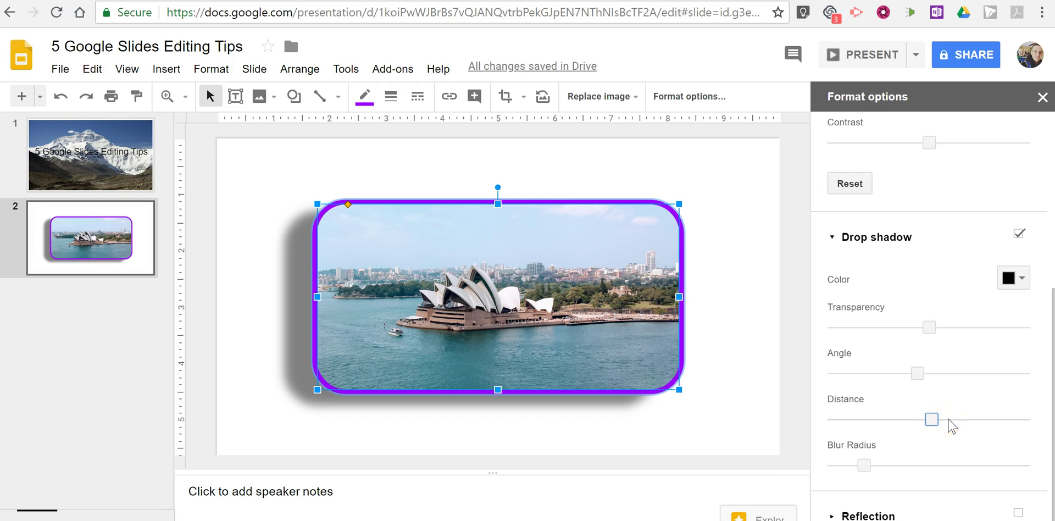
click(1042, 98)
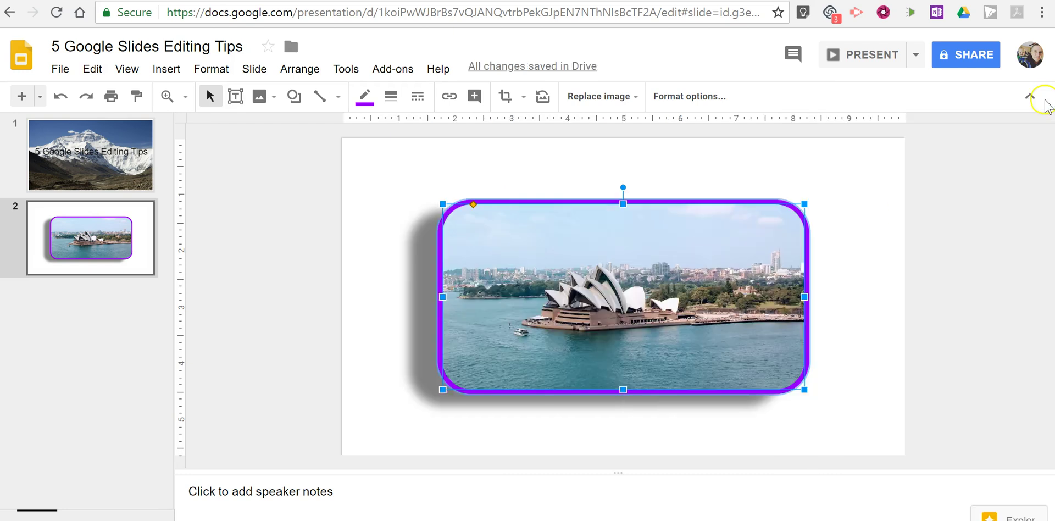
Add a new third slide after slide 2.
click(378, 199)
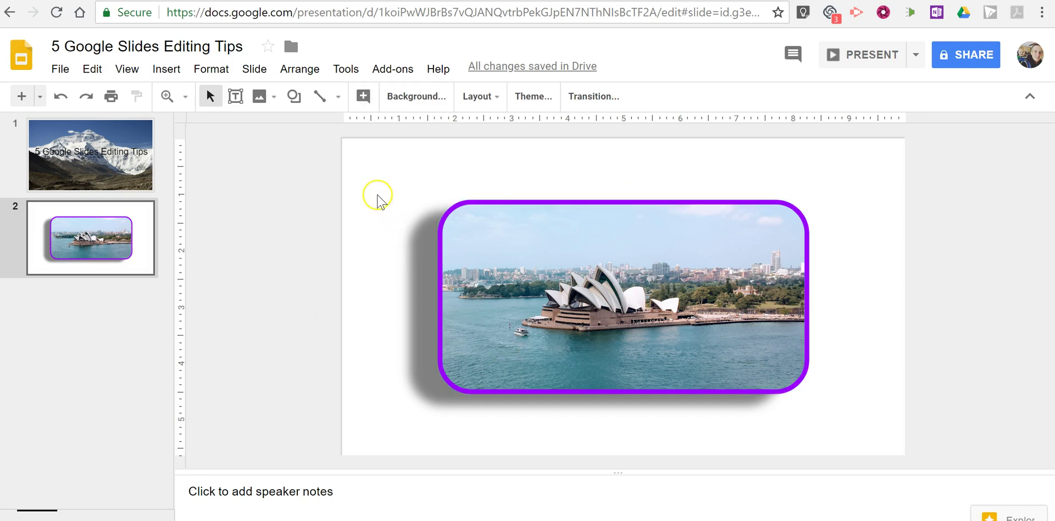
right_click(84, 235)
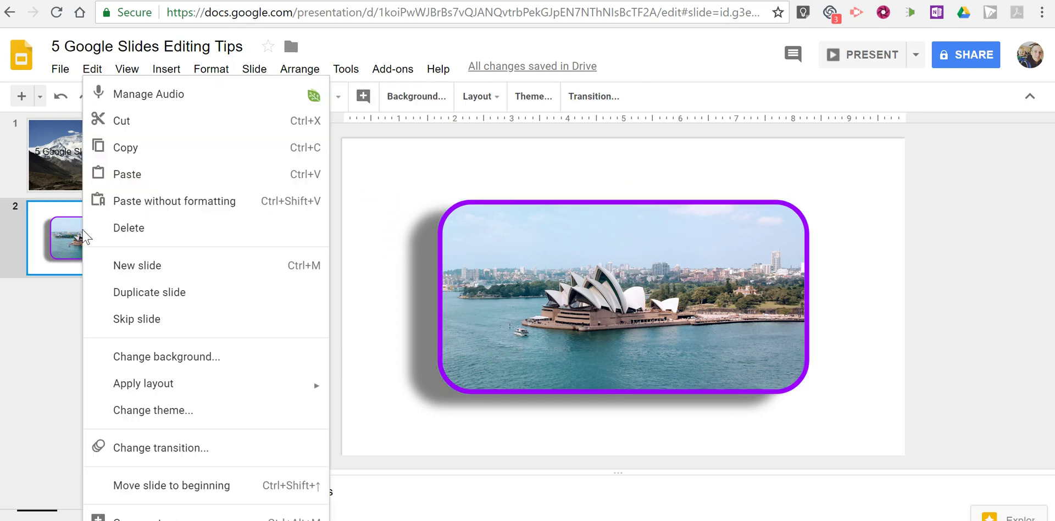
click(106, 278)
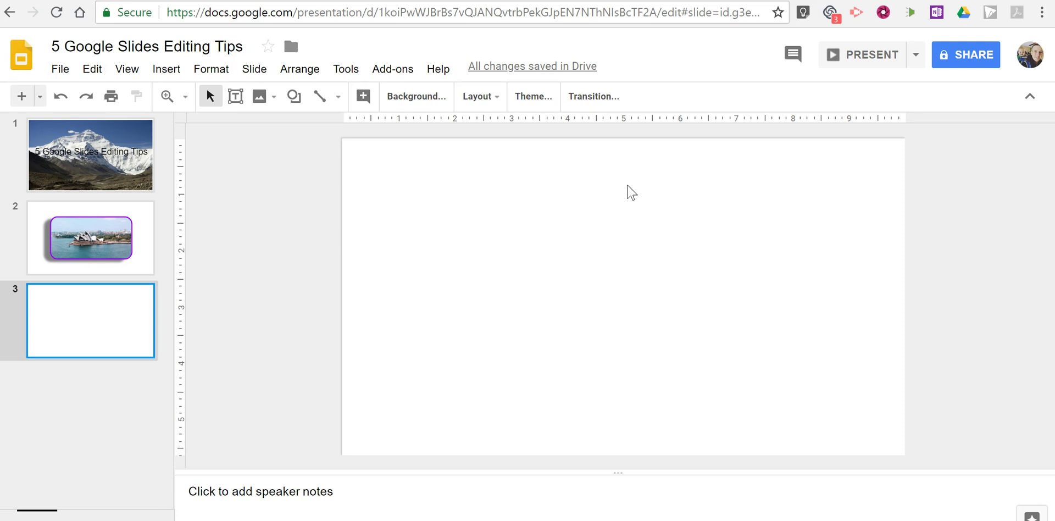
Insert Word Art reading 'This is Word Art' on the new slide.
click(215, 69)
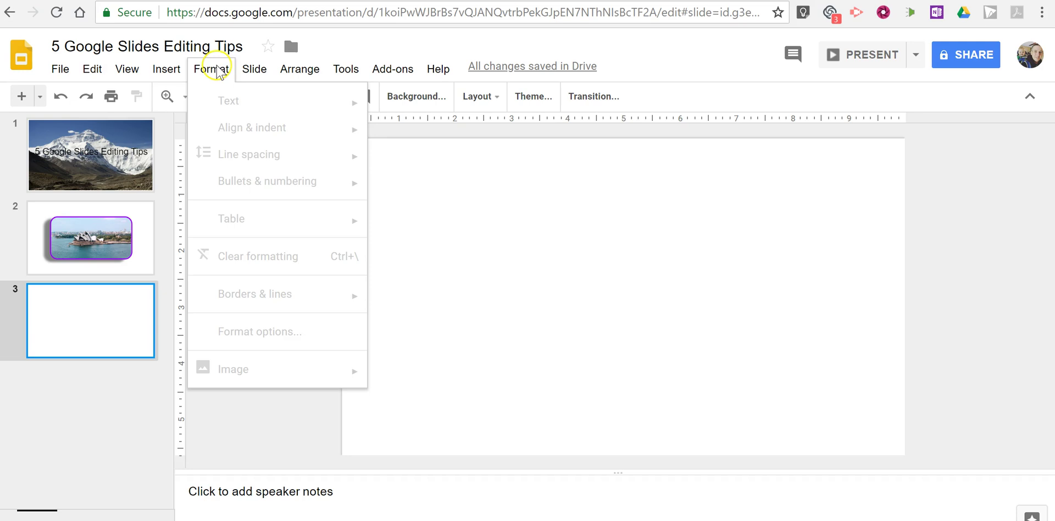
mouse_move(174, 78)
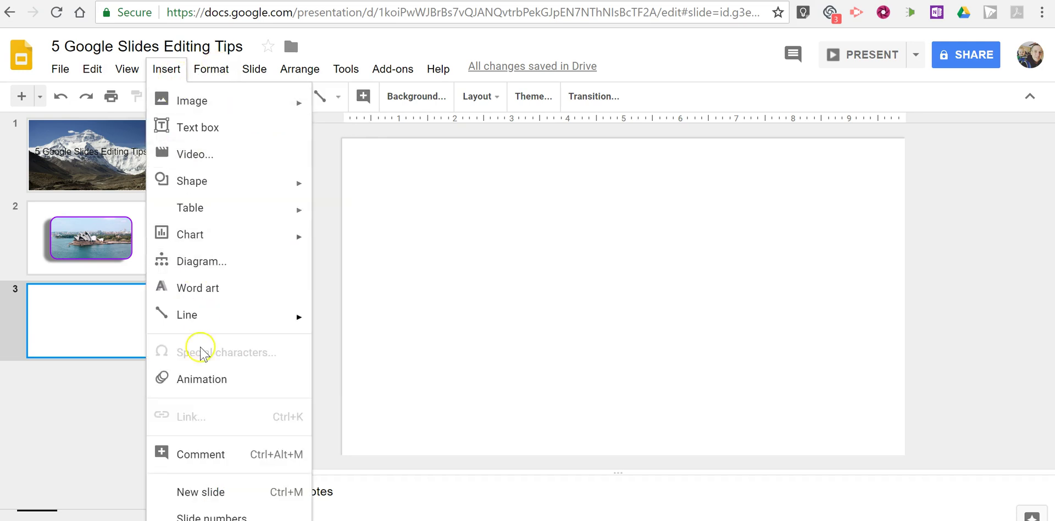
mouse_move(204, 321)
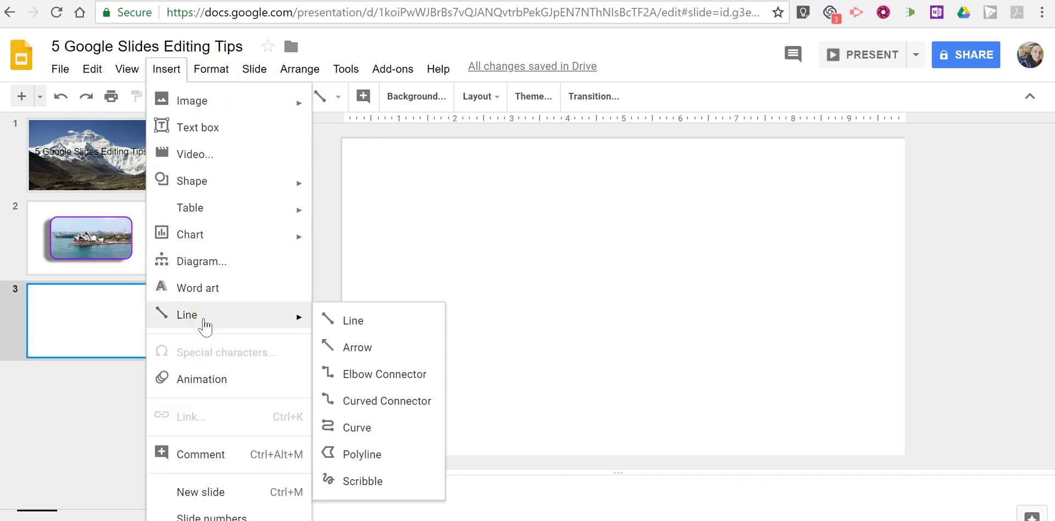
click(209, 324)
click(209, 297)
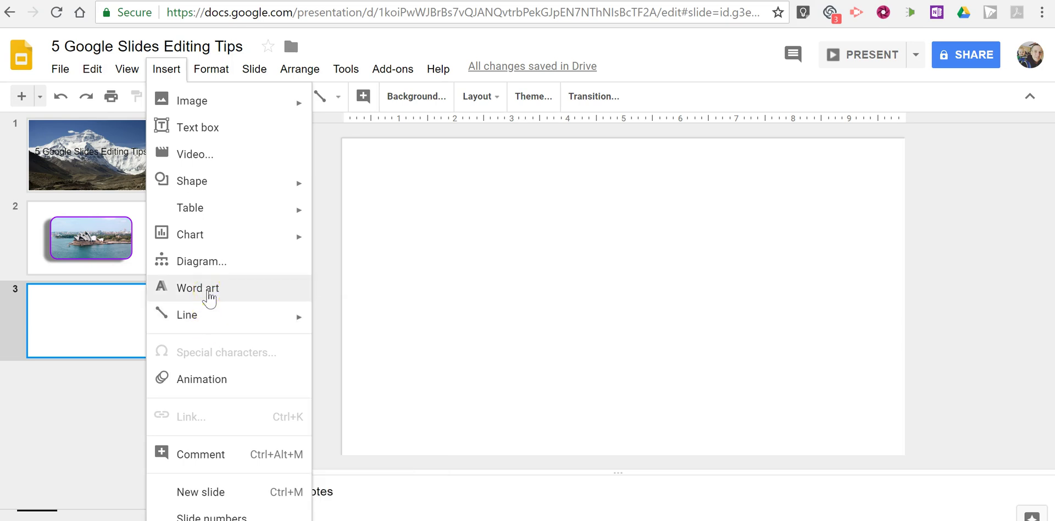
click(209, 296)
click(383, 299)
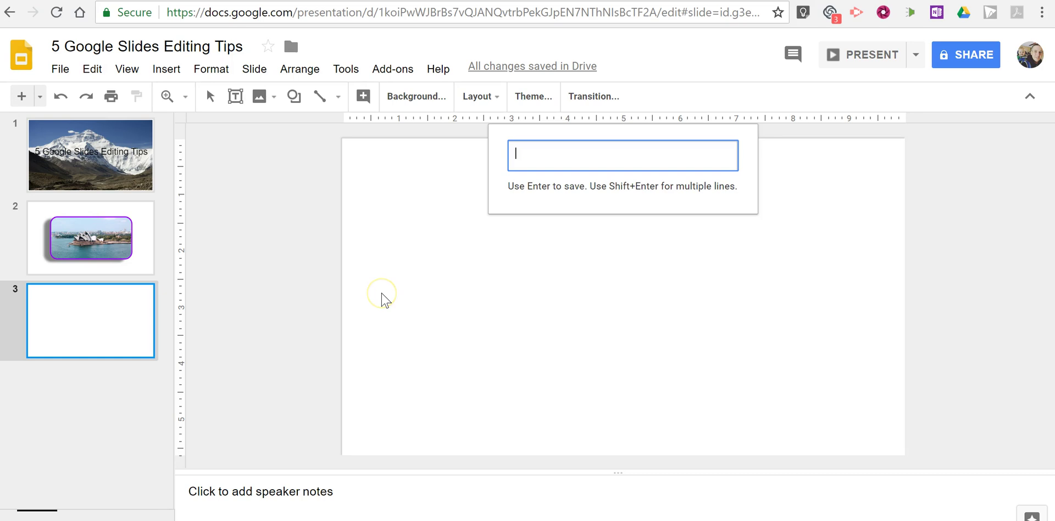
text(This is Word Art)
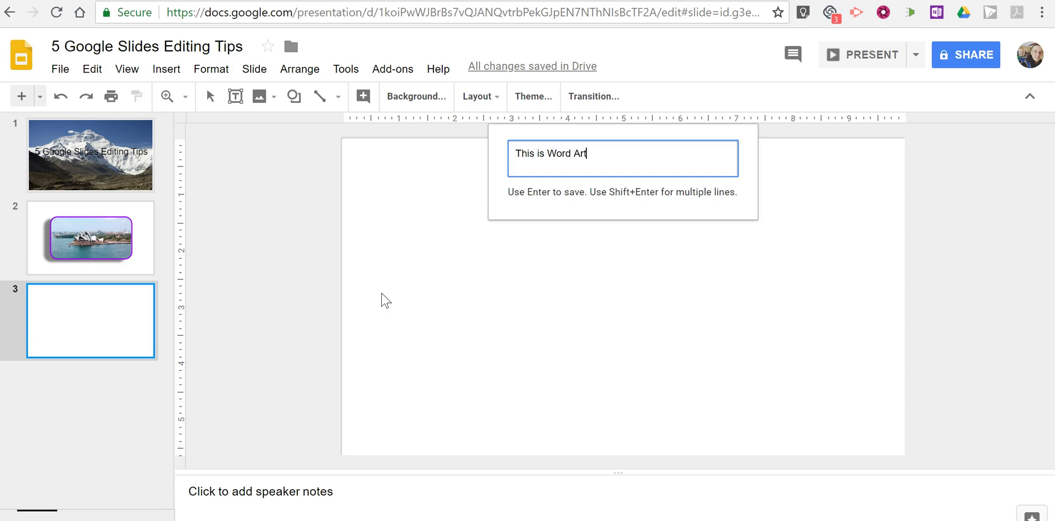
key(Return)
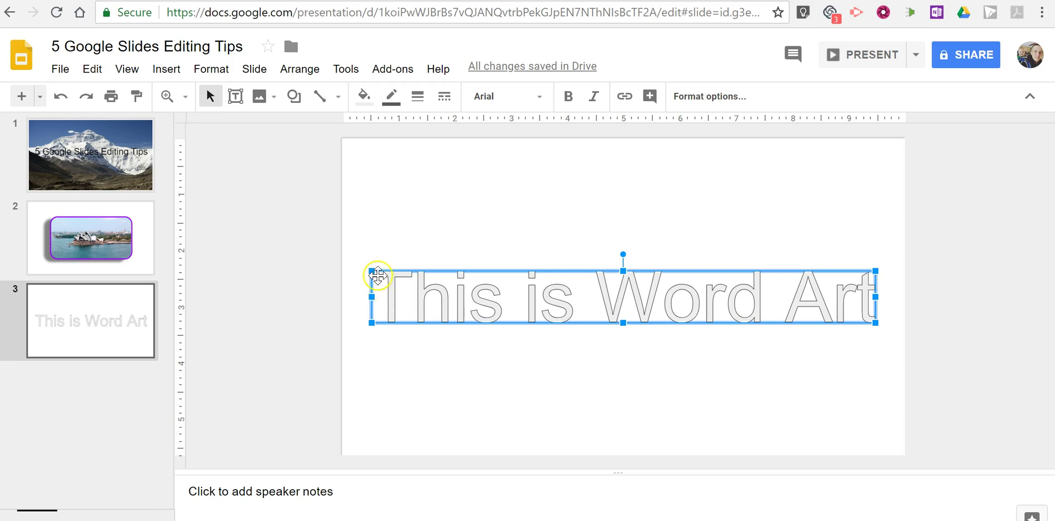
Set the Word Art font to Georgia and stretch it taller.
click(519, 99)
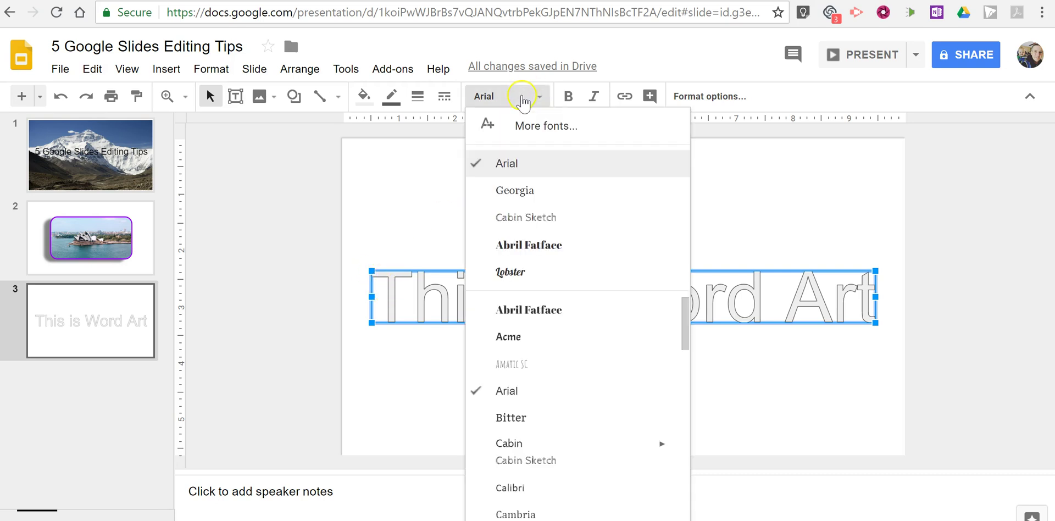
click(520, 193)
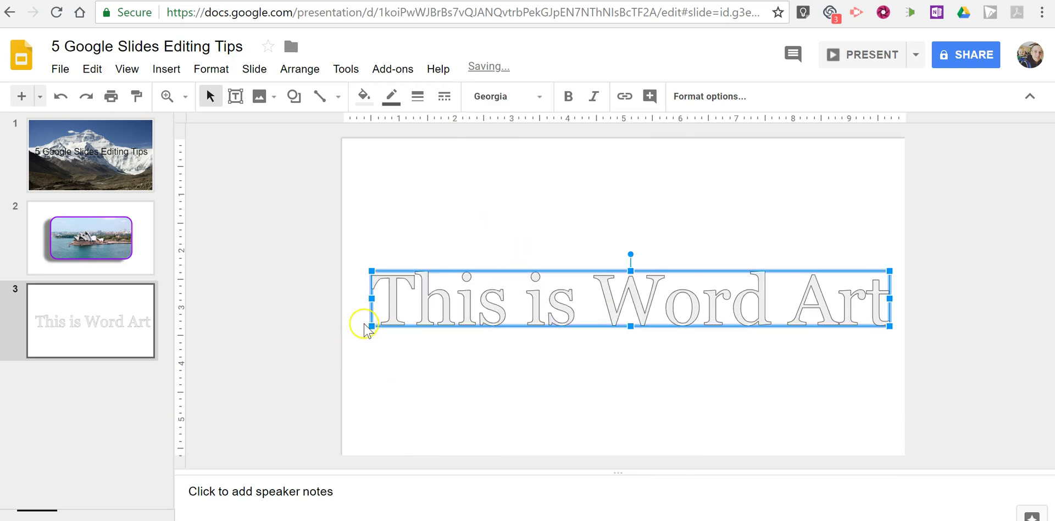
drag(372, 326, 376, 396)
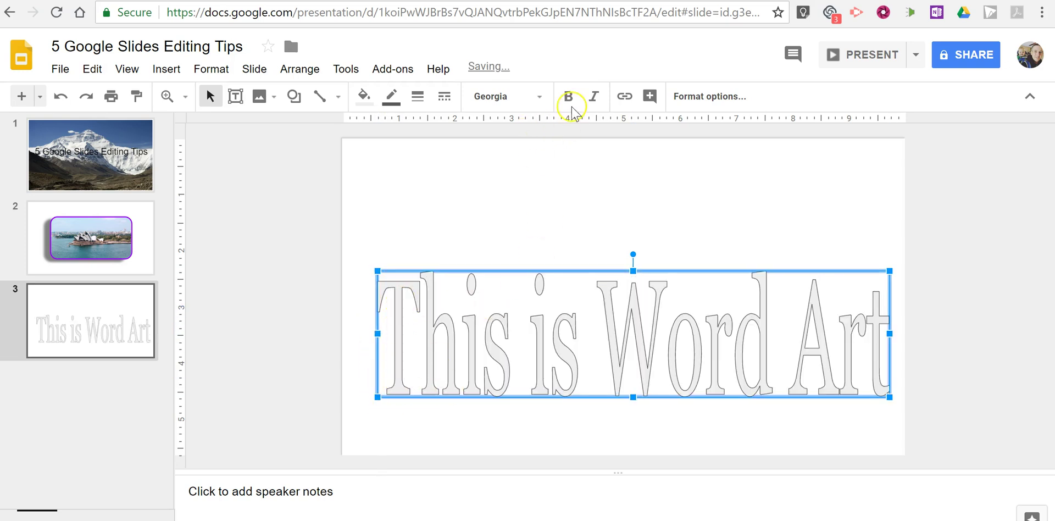
Fill the Word Art light green with a red outline.
click(364, 97)
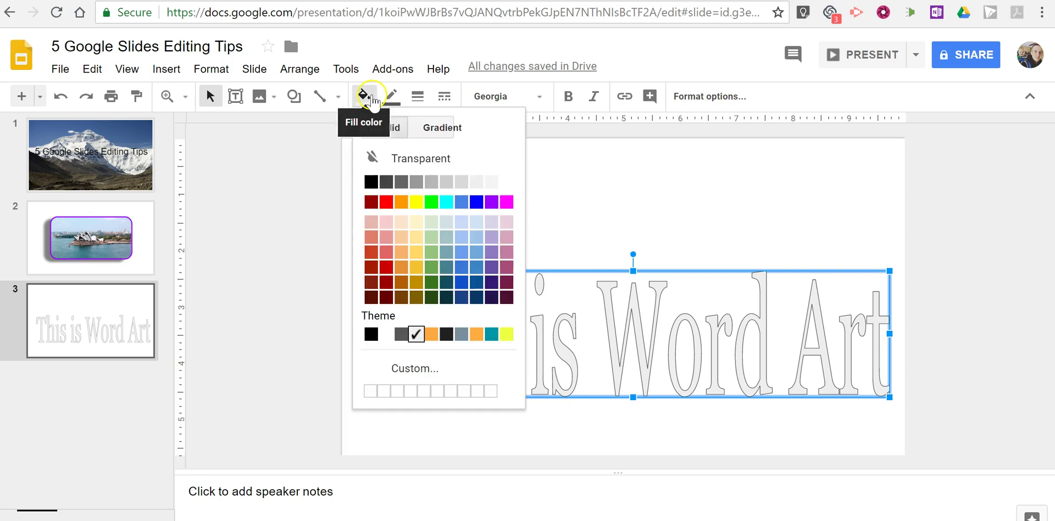
click(432, 237)
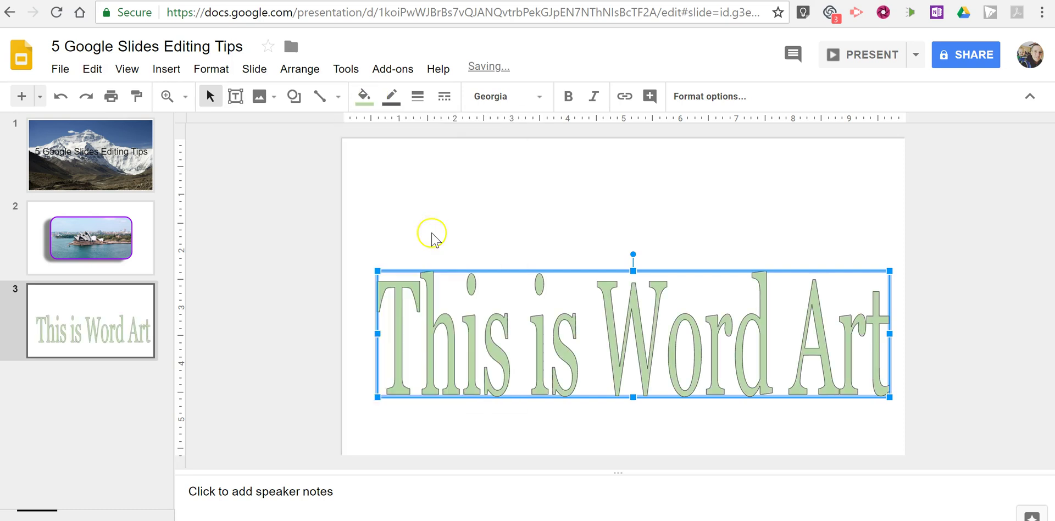
click(391, 99)
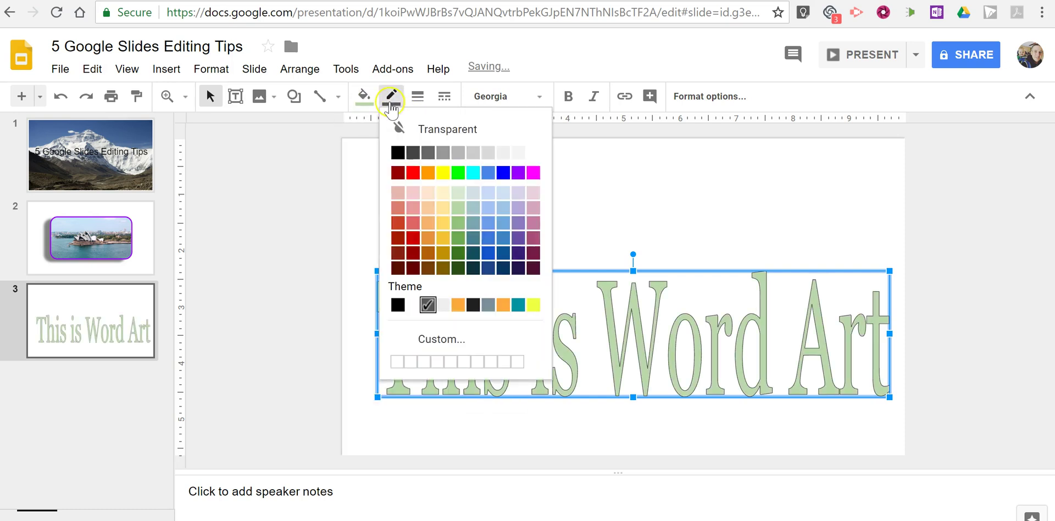
click(419, 169)
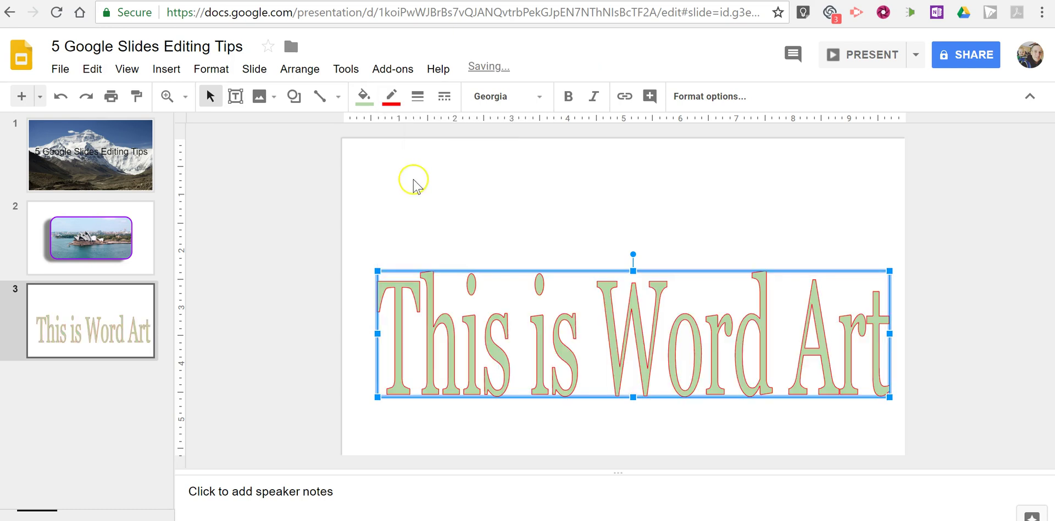
Try a 3px dashed outline, then revert the Word Art outline to solid 1px.
click(418, 98)
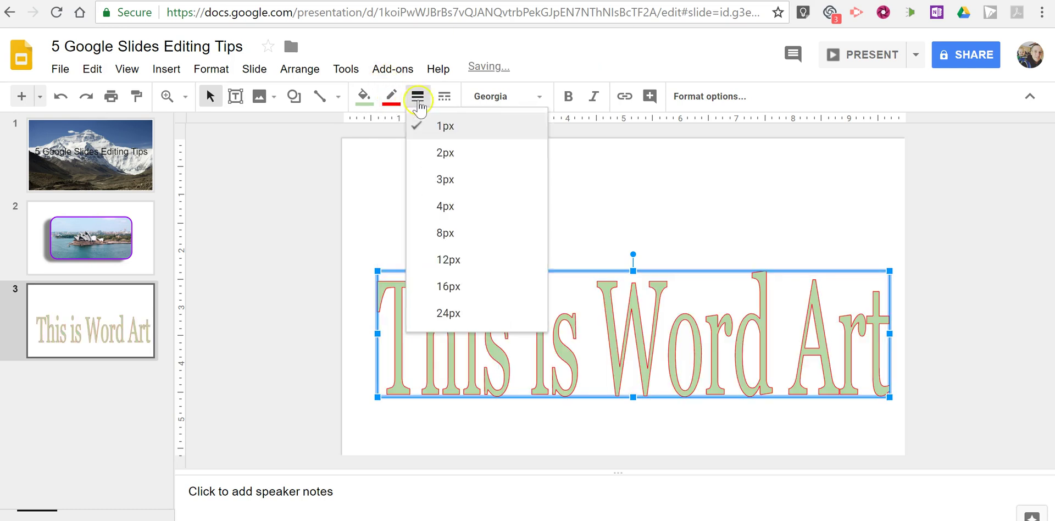
click(446, 176)
click(444, 97)
click(472, 174)
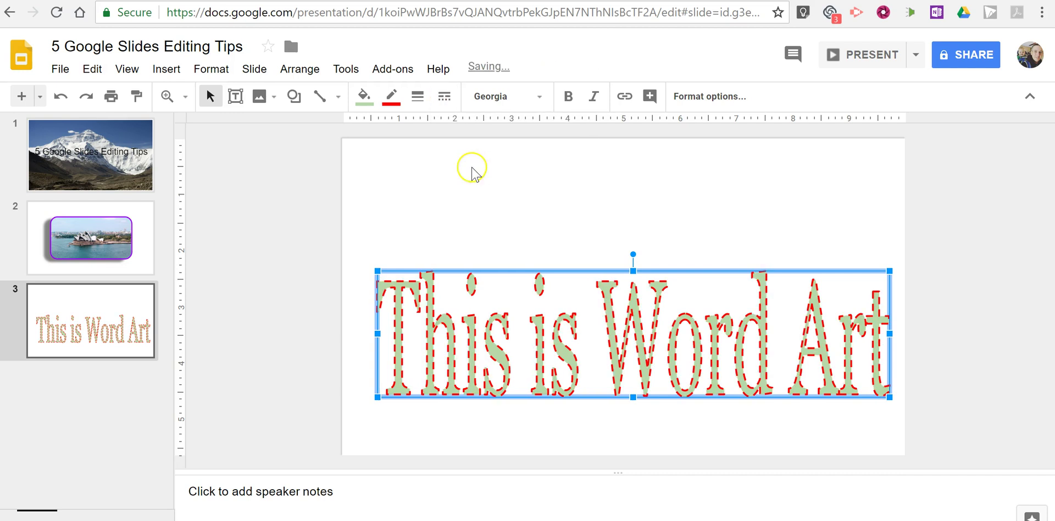
click(444, 97)
click(468, 126)
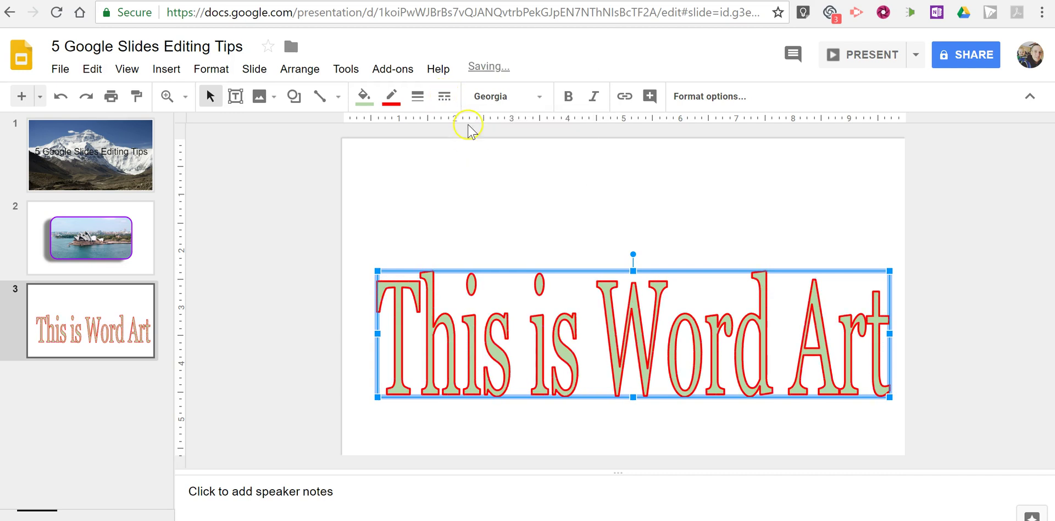
click(417, 96)
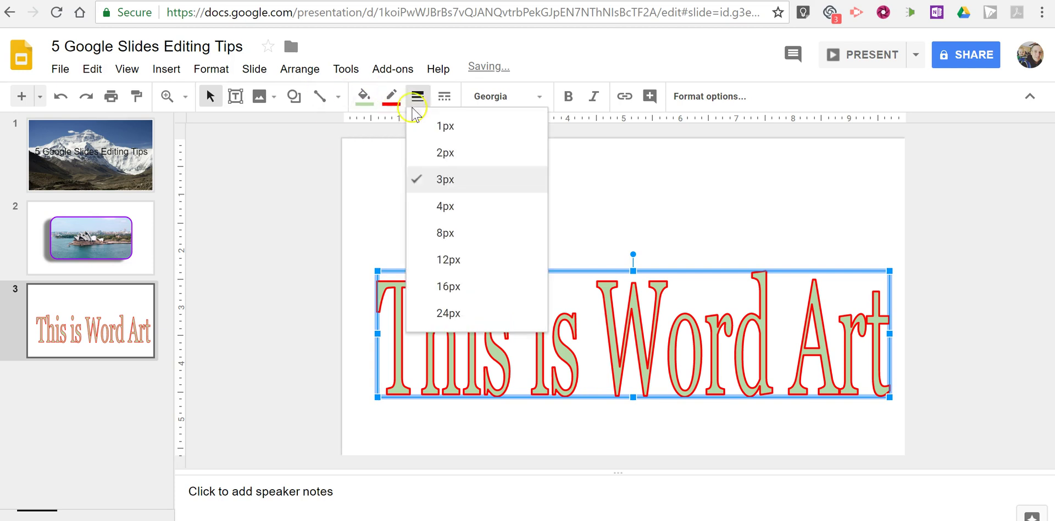
click(418, 126)
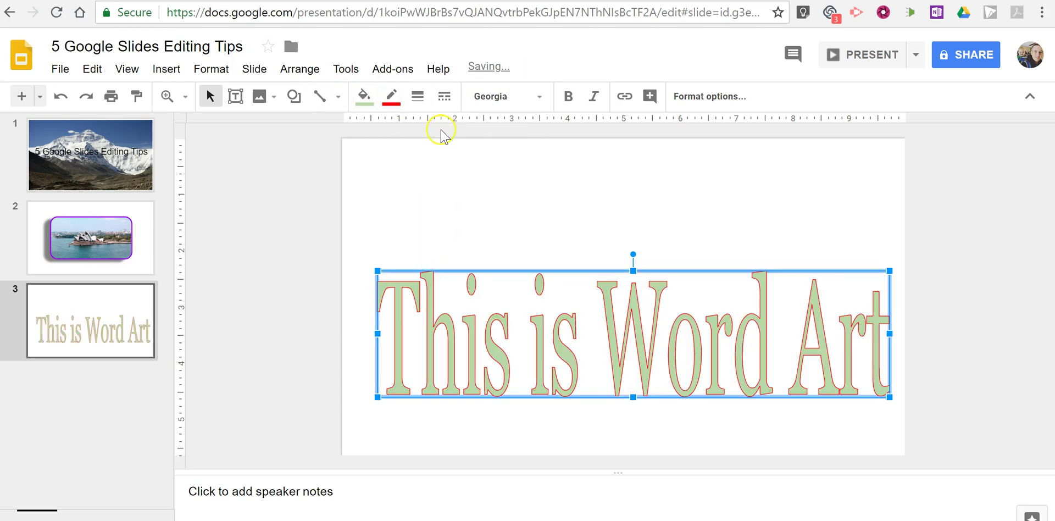
click(393, 207)
click(384, 319)
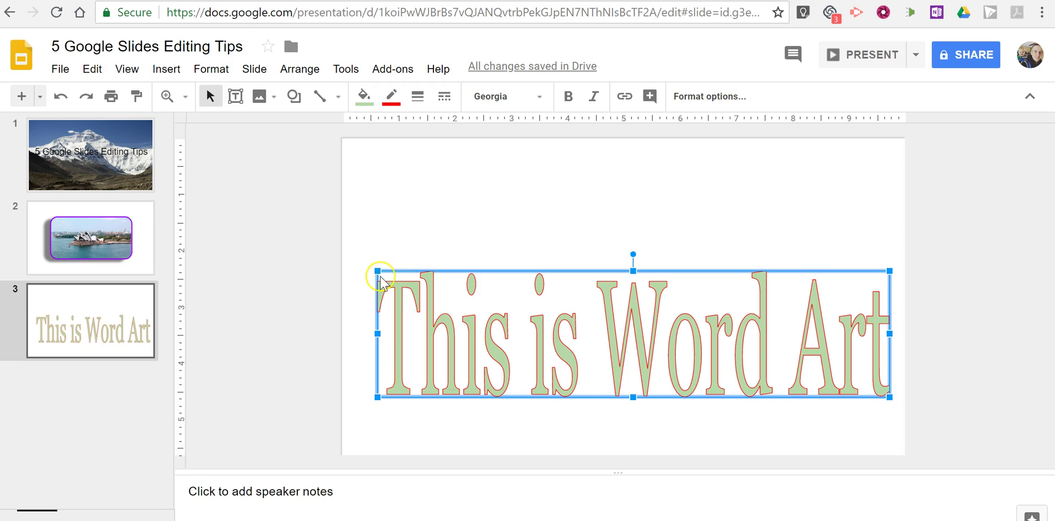
Shrink the Word Art with its corner handles and place it at the top-left of slide 3.
drag(377, 271, 501, 336)
drag(743, 329, 609, 176)
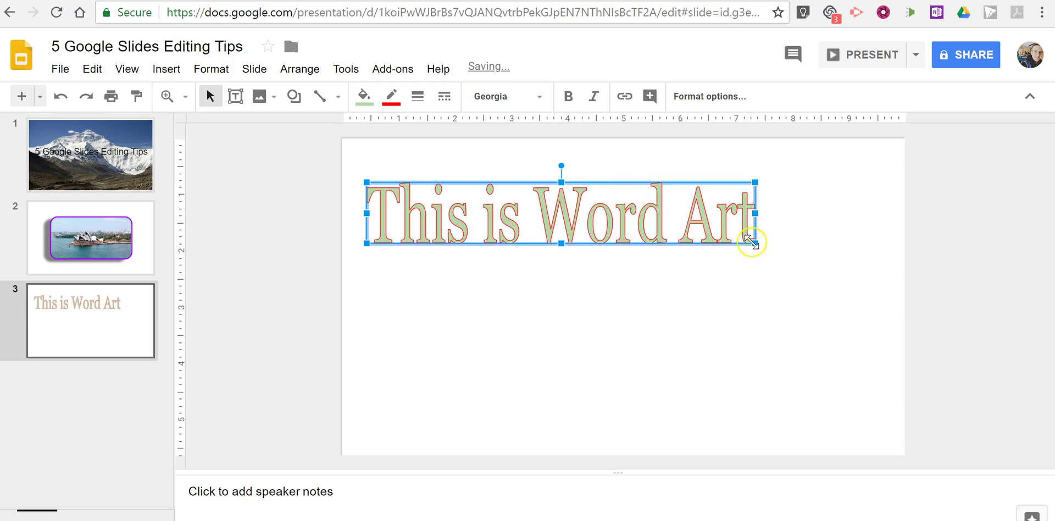
drag(754, 244, 741, 263)
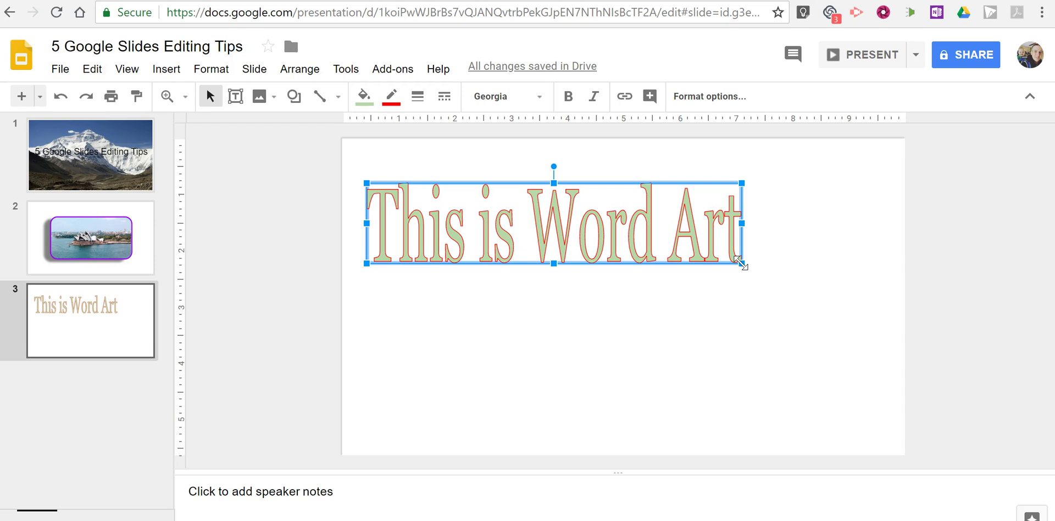
drag(741, 263, 707, 239)
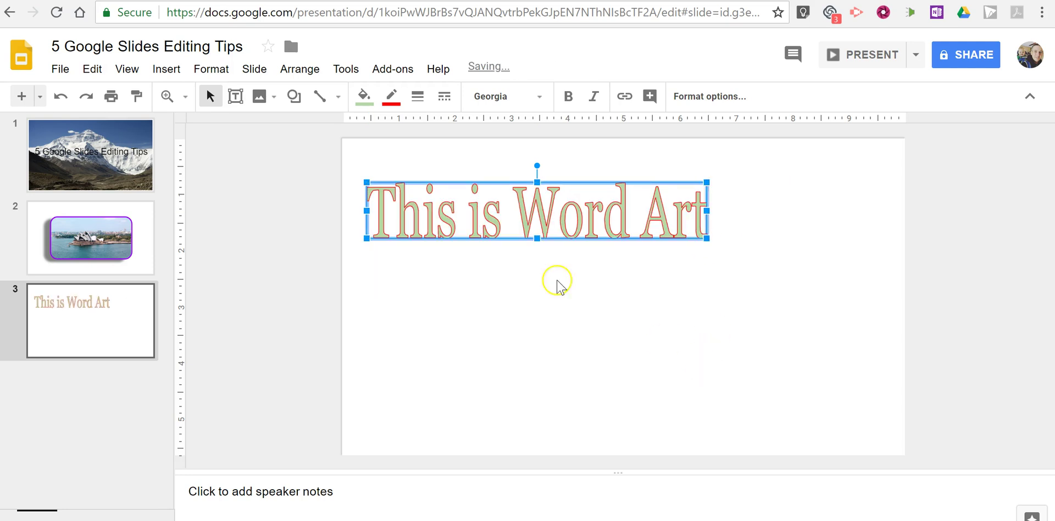
click(541, 318)
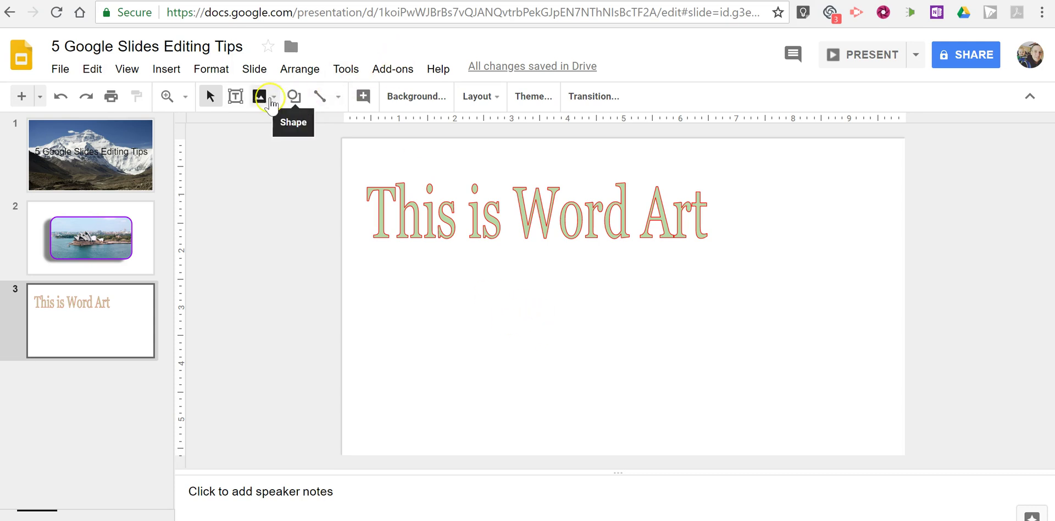
Draw a text box below the Word Art and type 'This is a word'.
click(235, 97)
drag(386, 319, 823, 413)
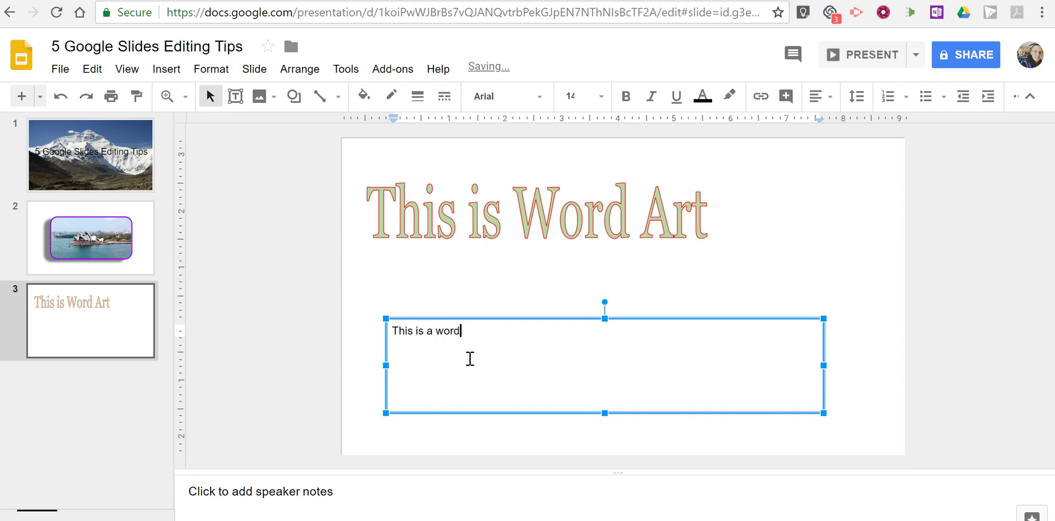
click(168, 70)
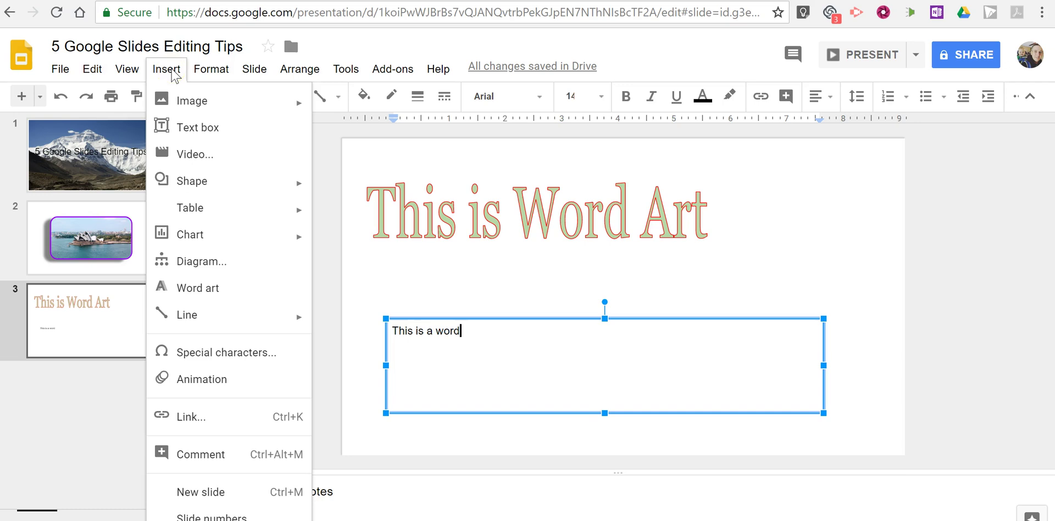
Add the hear-no-evil monkey emoji from the Special characters Emoji category after 'This is a word'.
click(204, 352)
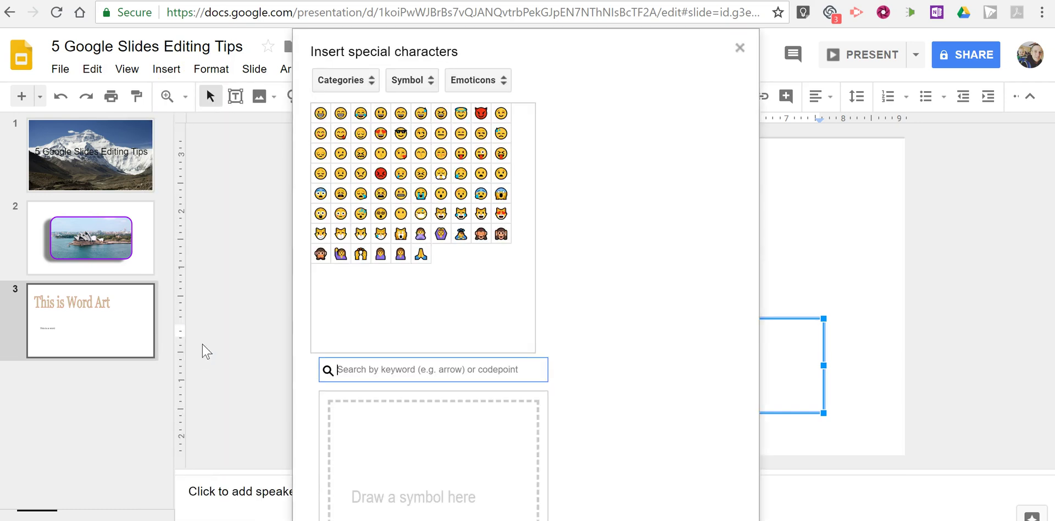
click(351, 80)
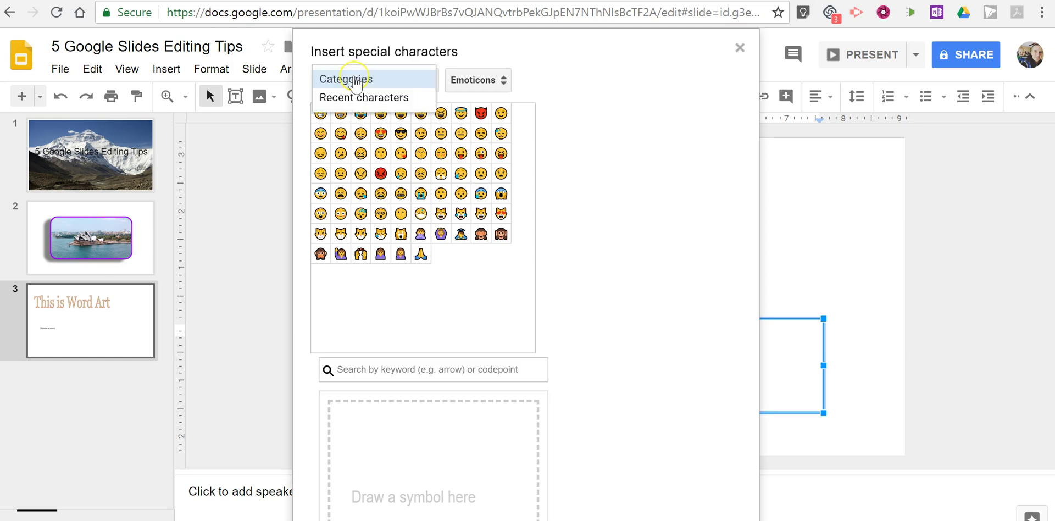
click(355, 81)
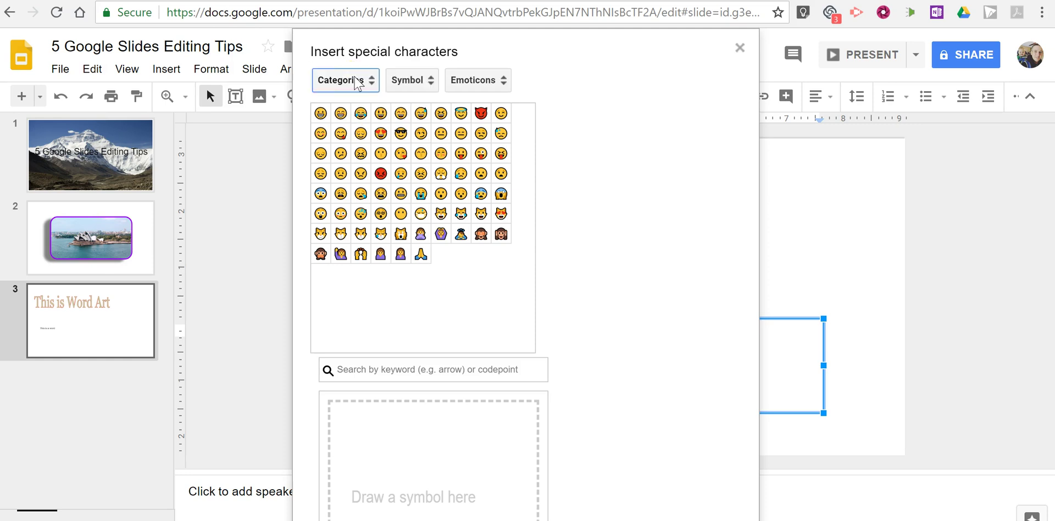
click(416, 80)
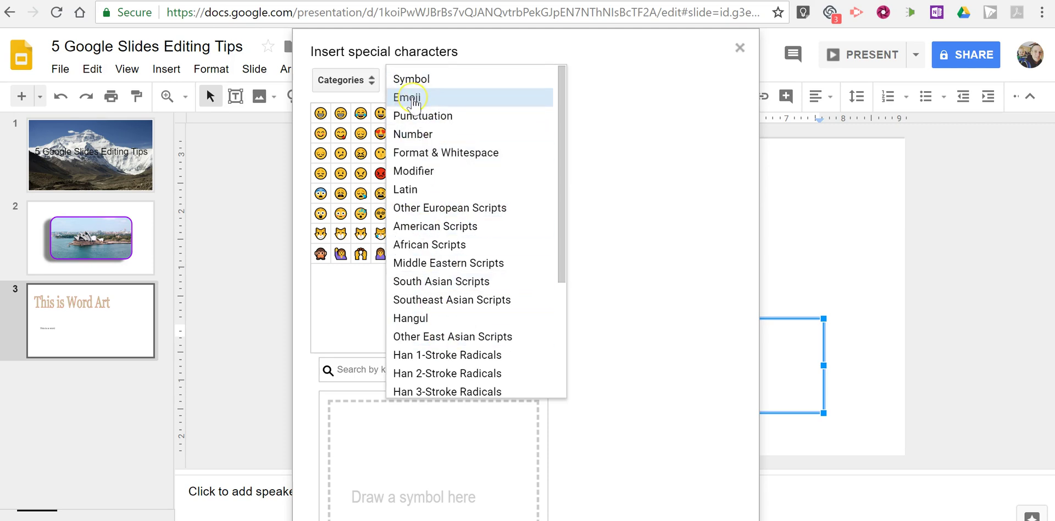
click(413, 103)
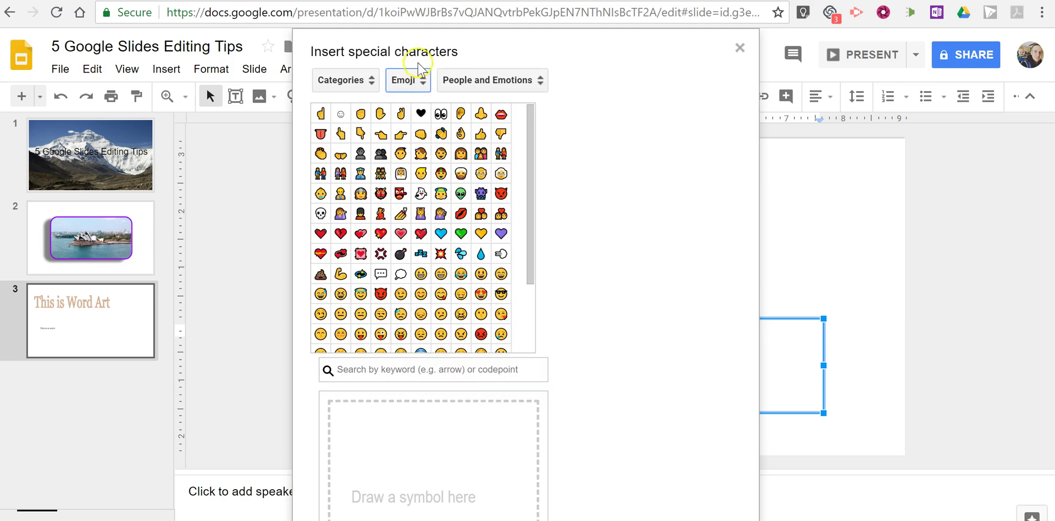
scroll(434, 220, down, 5)
scroll(439, 173, up, 1)
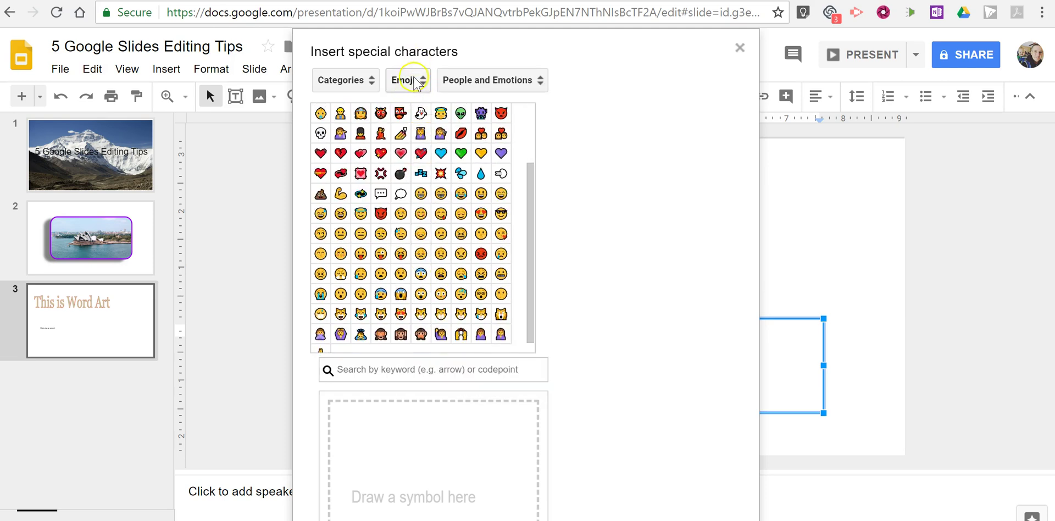
click(405, 340)
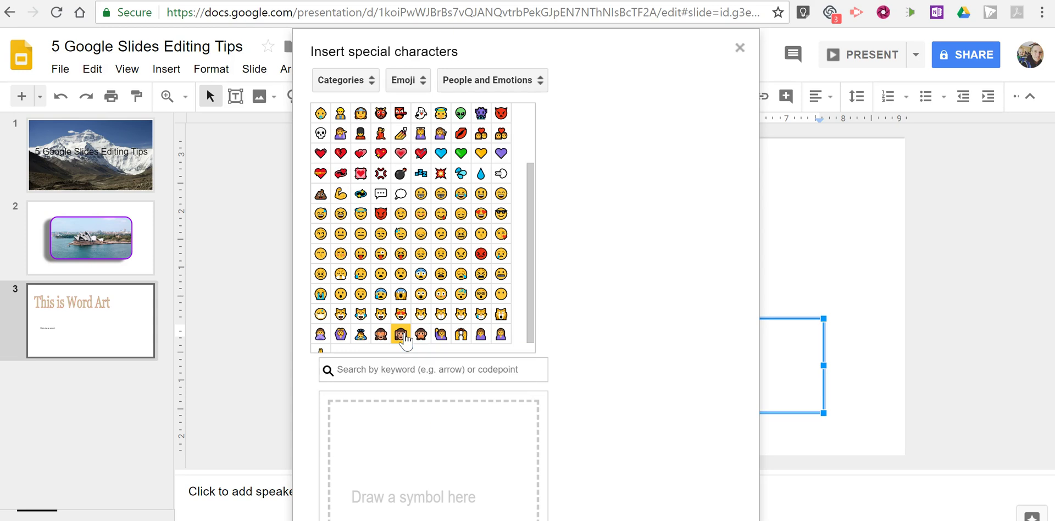
click(807, 256)
Set the emoji sentence's font size to 30.
click(740, 48)
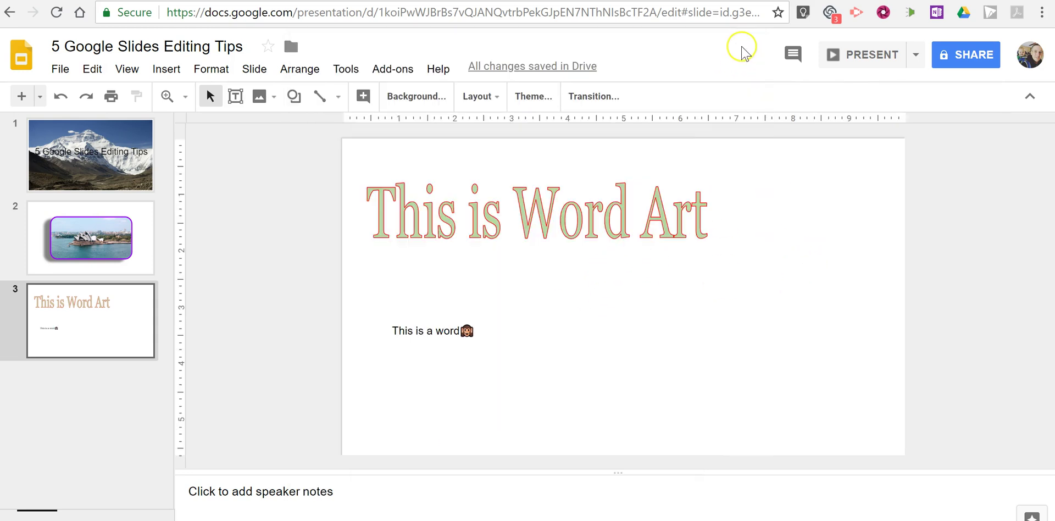
click(468, 336)
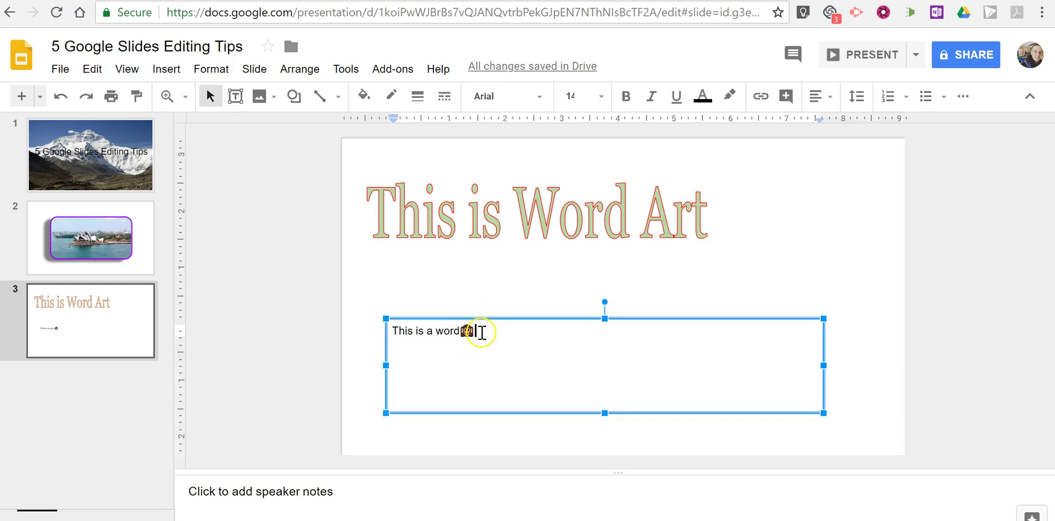
drag(476, 331, 388, 328)
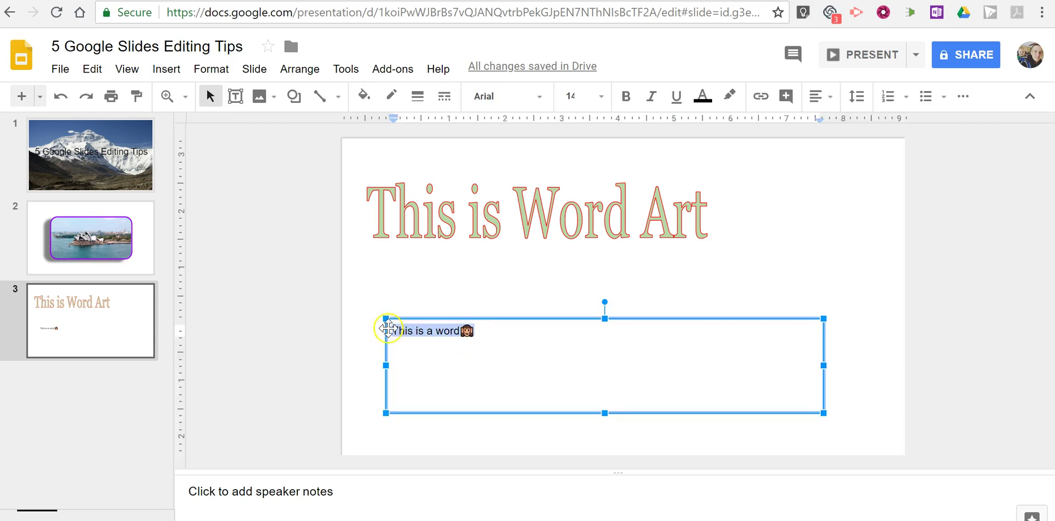
click(599, 97)
click(585, 393)
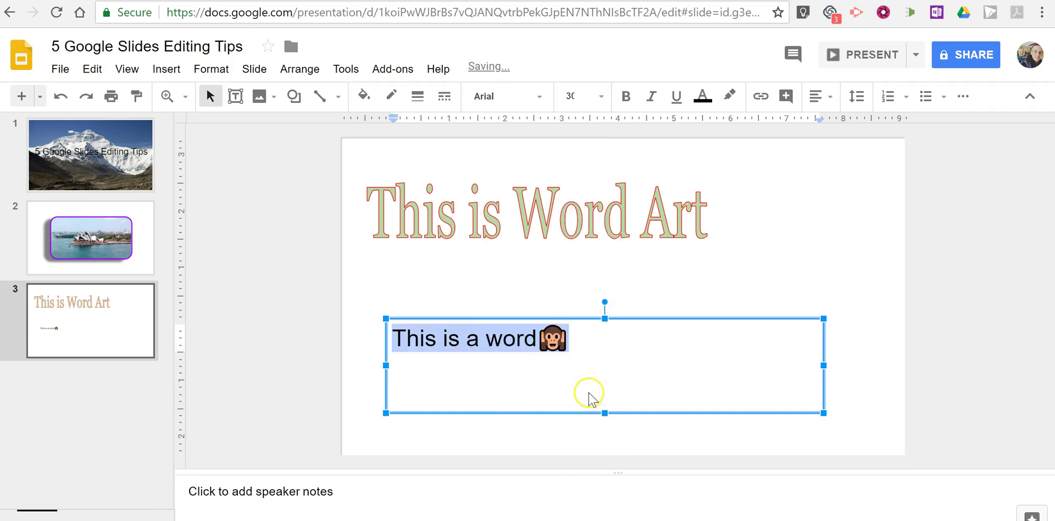
Replace 'word' with 'monkey' so the text reads 'This is a monkey'.
click(537, 338)
key(BackSpace)
key(BackSpace)
key(BackSpace)
key(BackSpace)
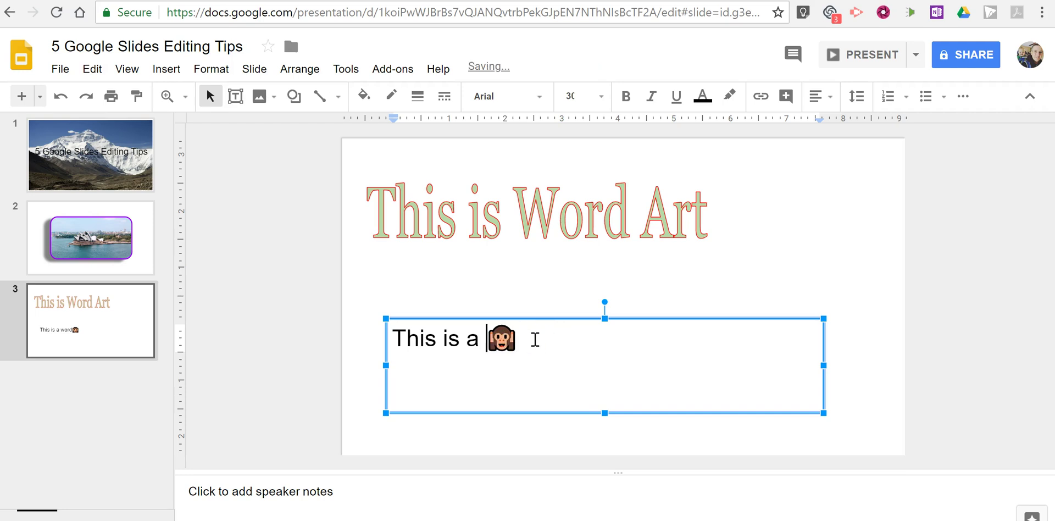
text(monkey)
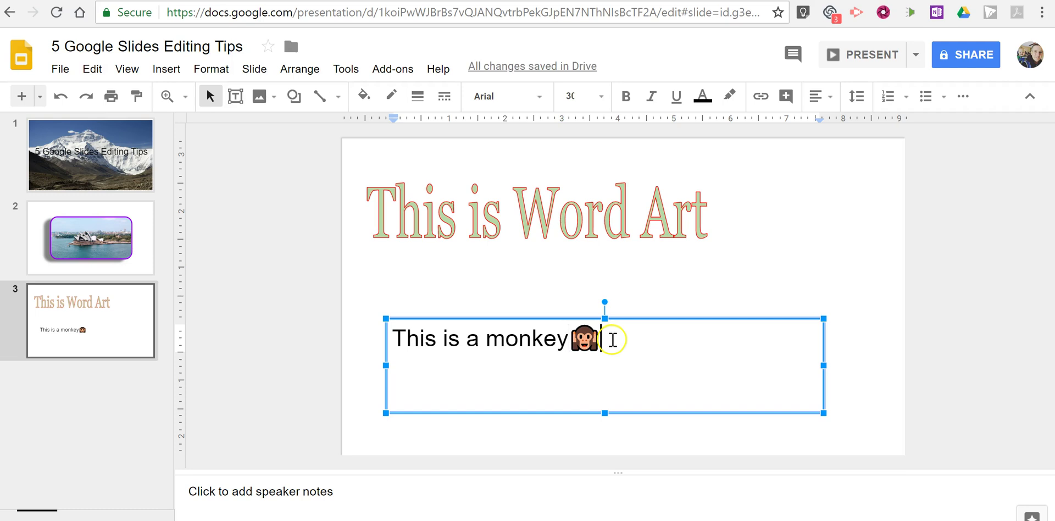
Enlarge the 'This is a monkey' sentence to 72 pt.
drag(610, 339, 384, 337)
click(596, 96)
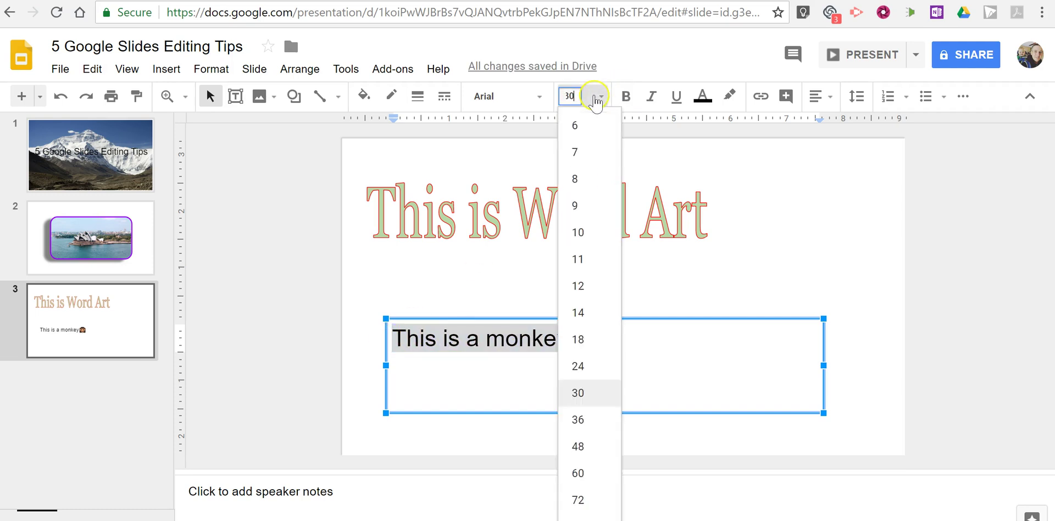
click(581, 501)
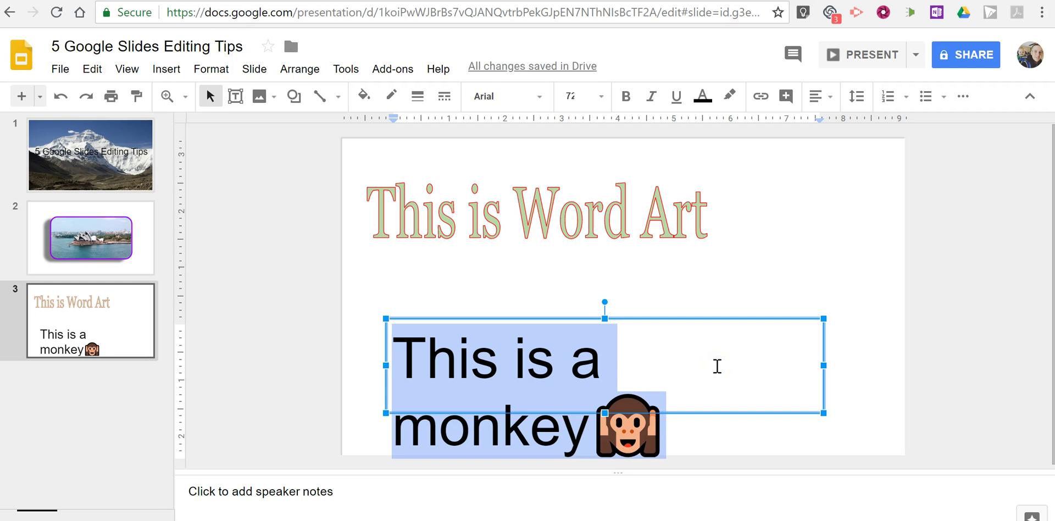
click(383, 306)
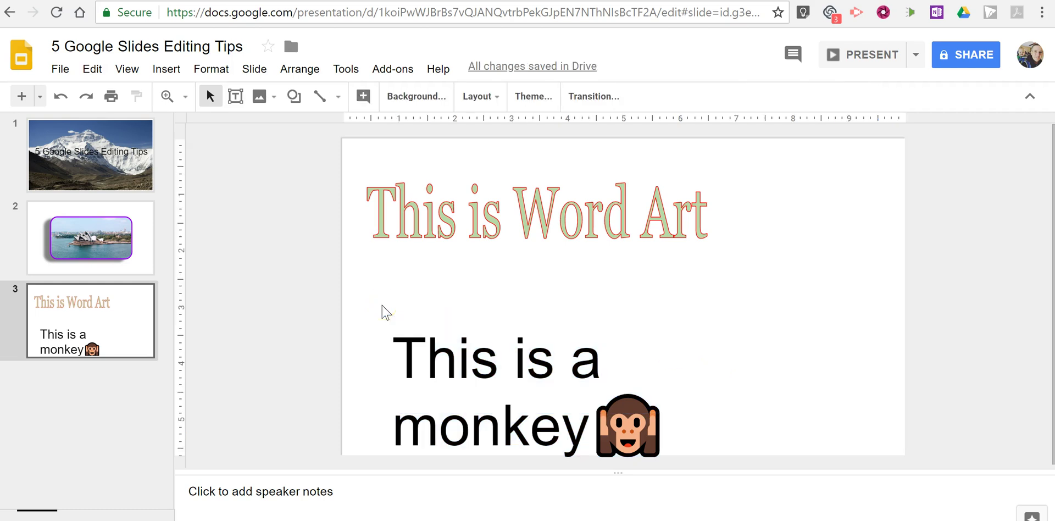
click(139, 323)
Center the monkey text box horizontally on the slide.
right_click(105, 325)
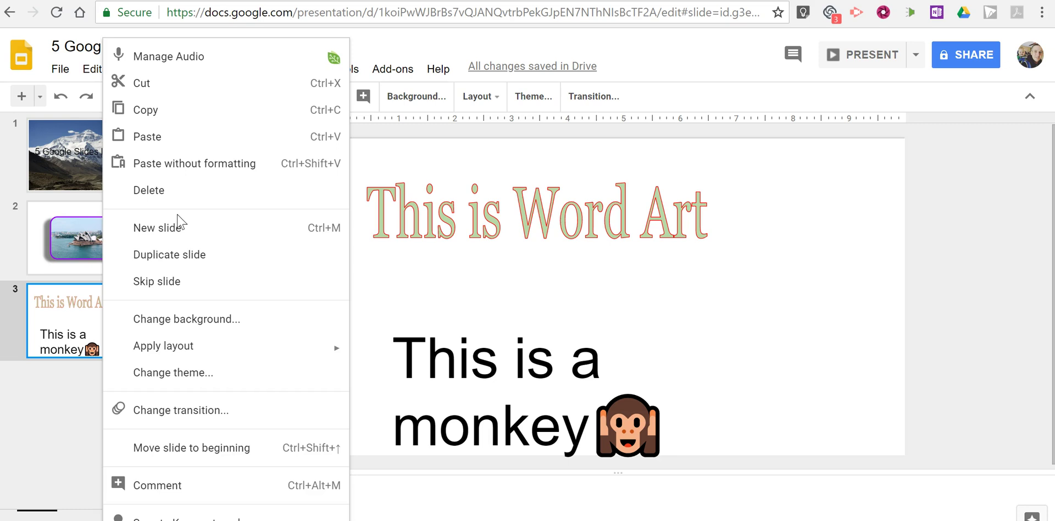
click(721, 308)
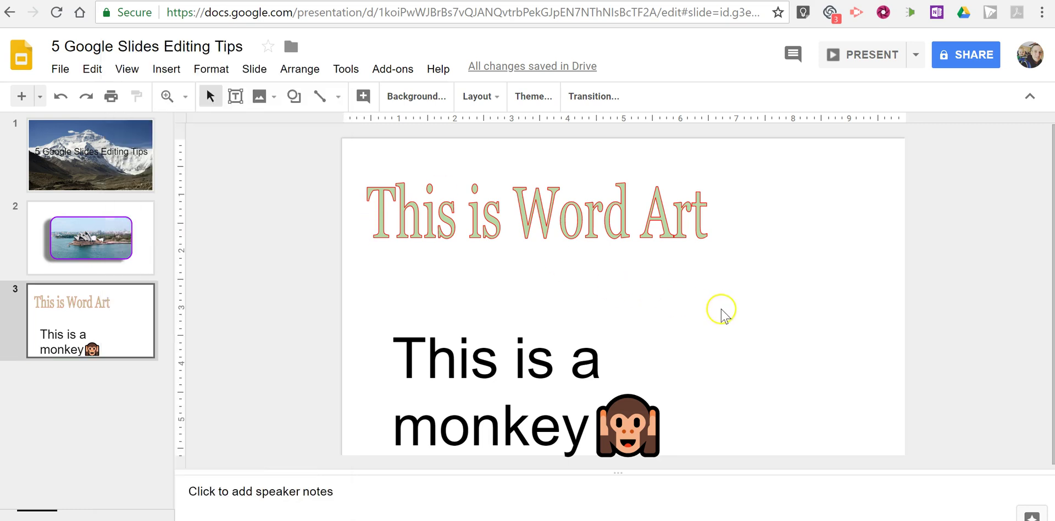
click(541, 392)
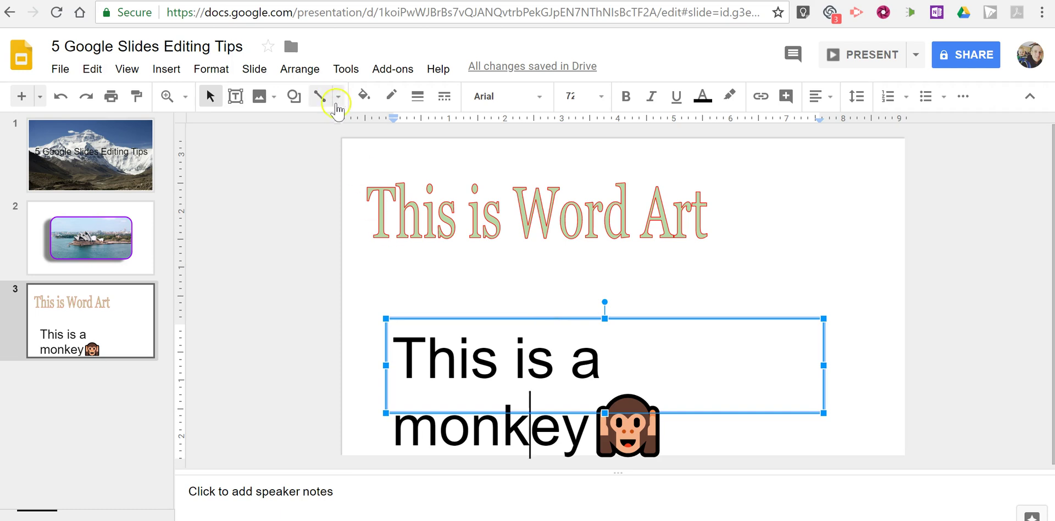
click(301, 71)
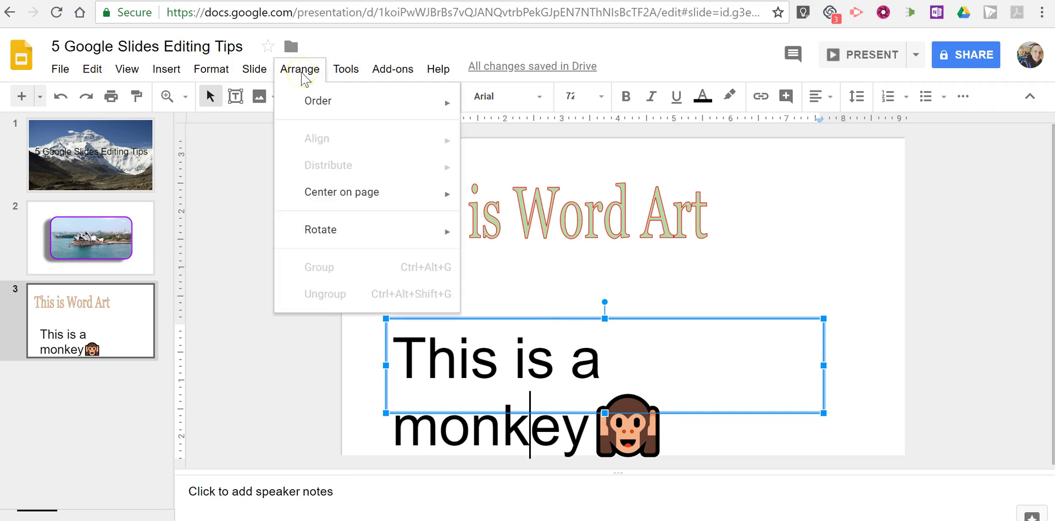
click(386, 196)
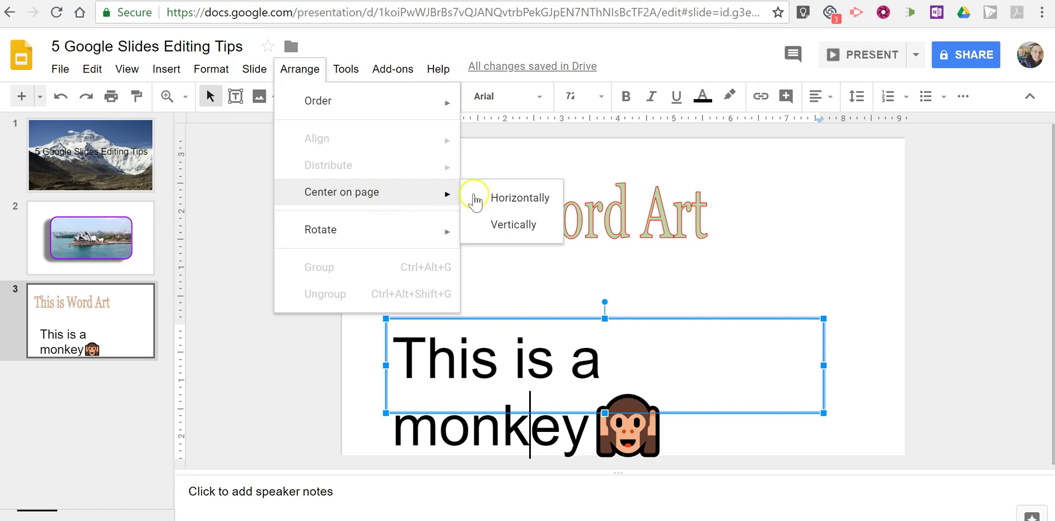
click(535, 204)
Center the monkey text box vertically on the slide.
click(301, 70)
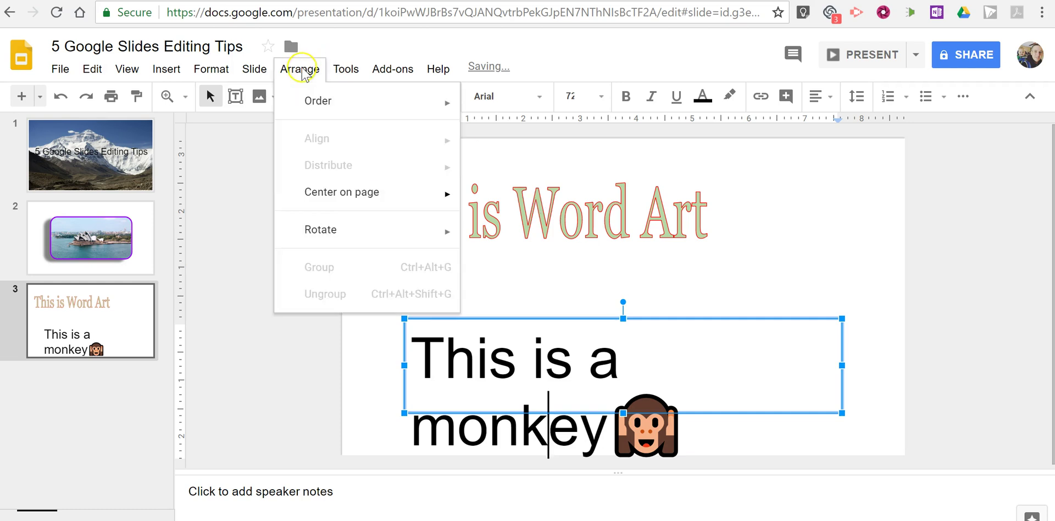
mouse_move(358, 197)
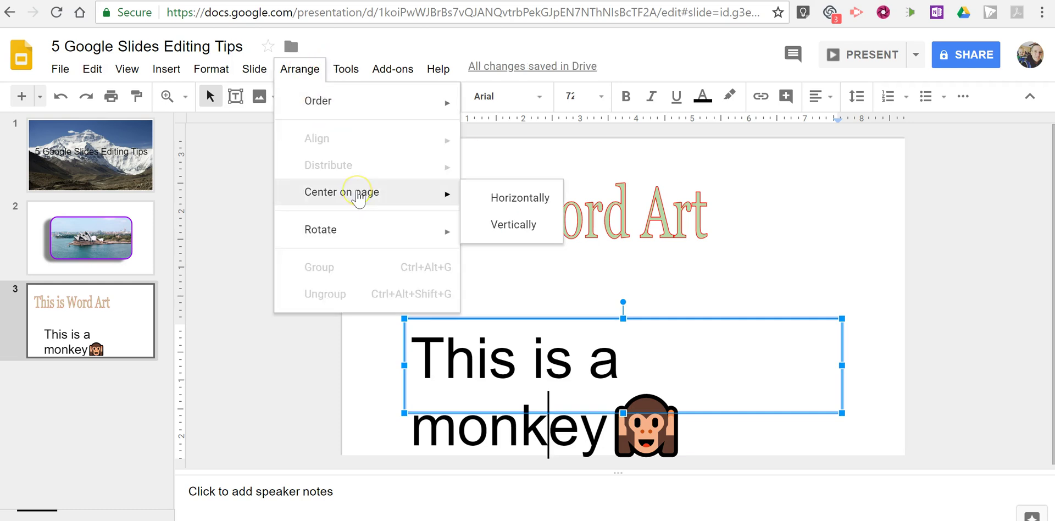
click(527, 226)
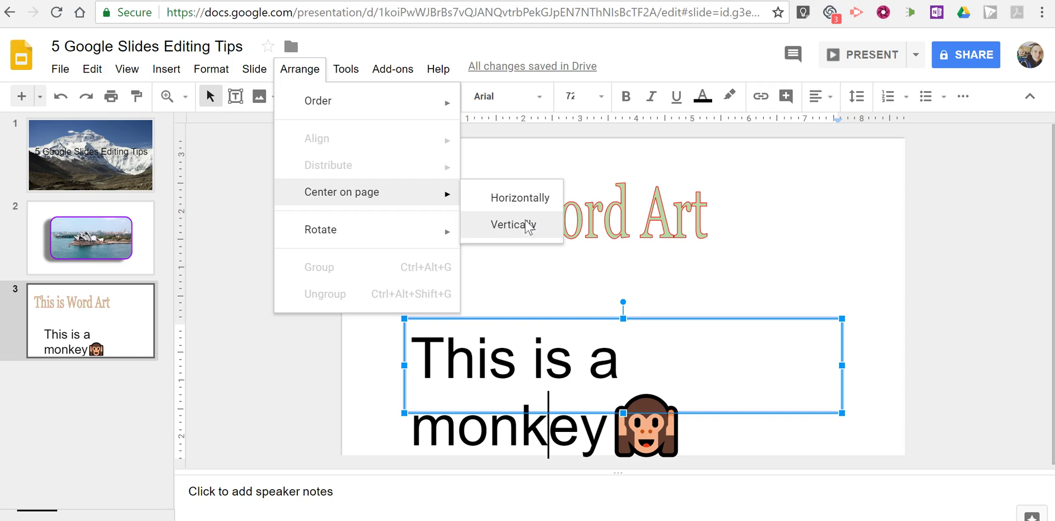
click(527, 227)
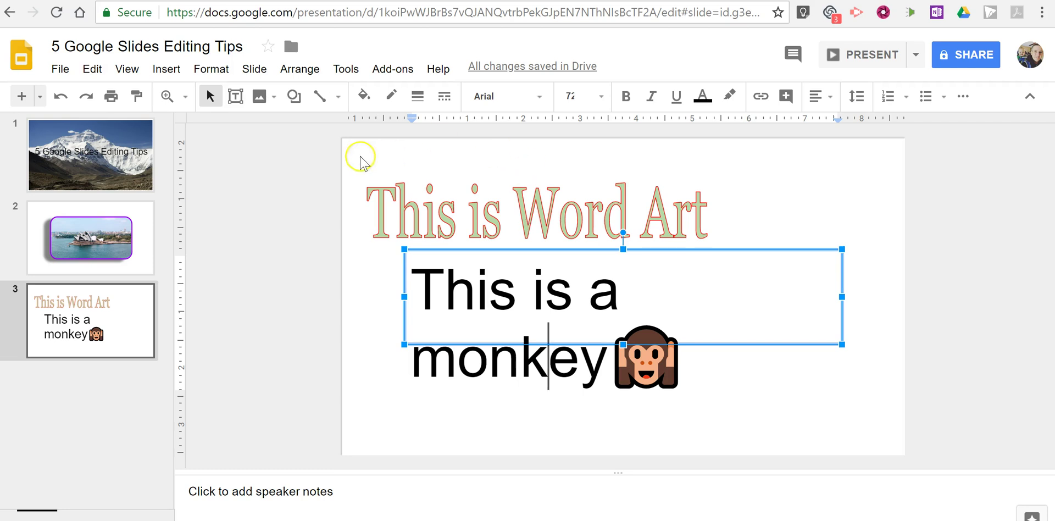
Replace slide 1's mountain photo background with solid white.
click(113, 171)
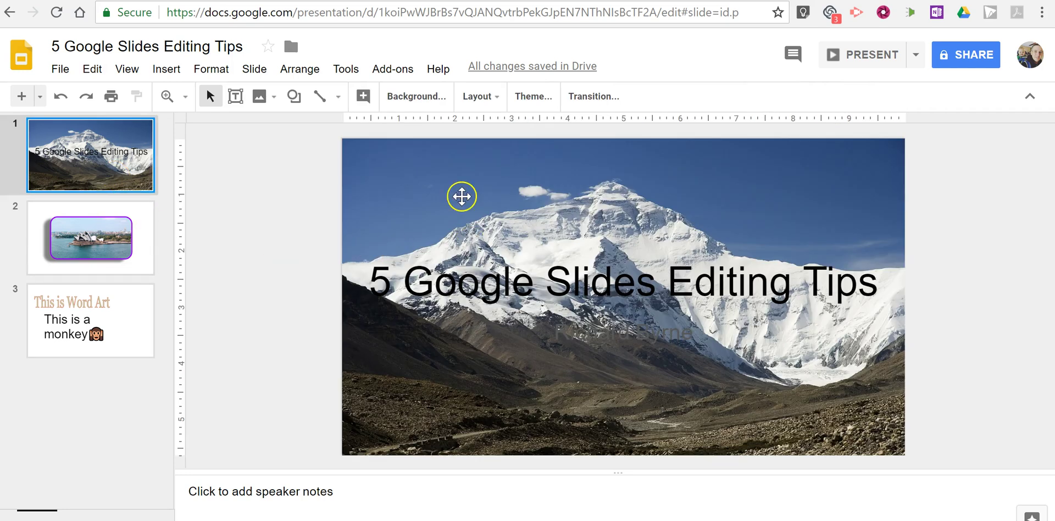
click(416, 96)
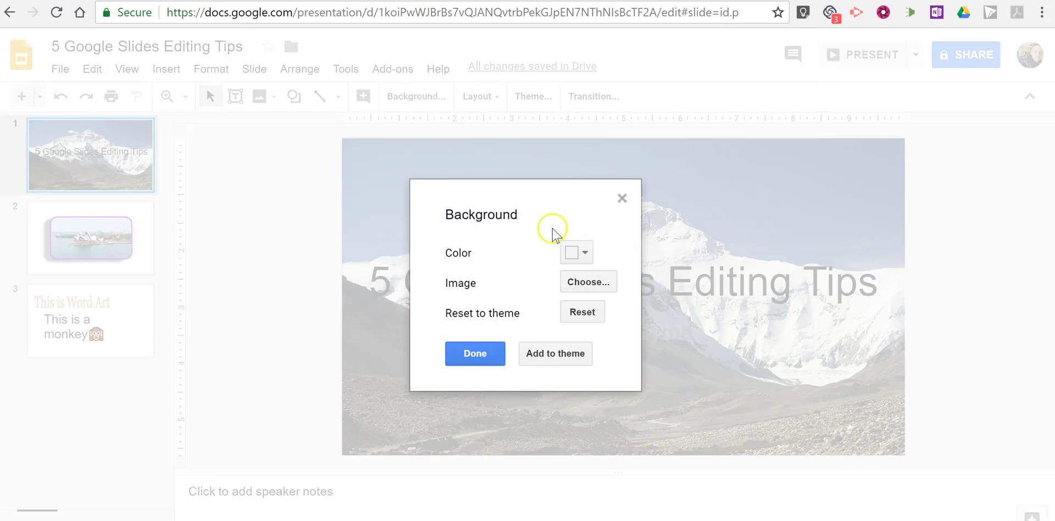
click(580, 258)
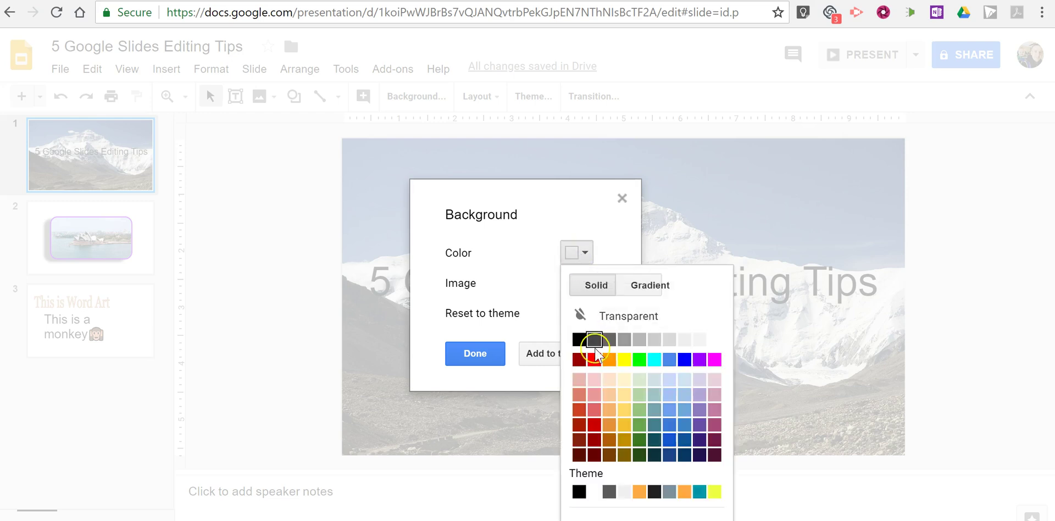
click(714, 341)
click(465, 354)
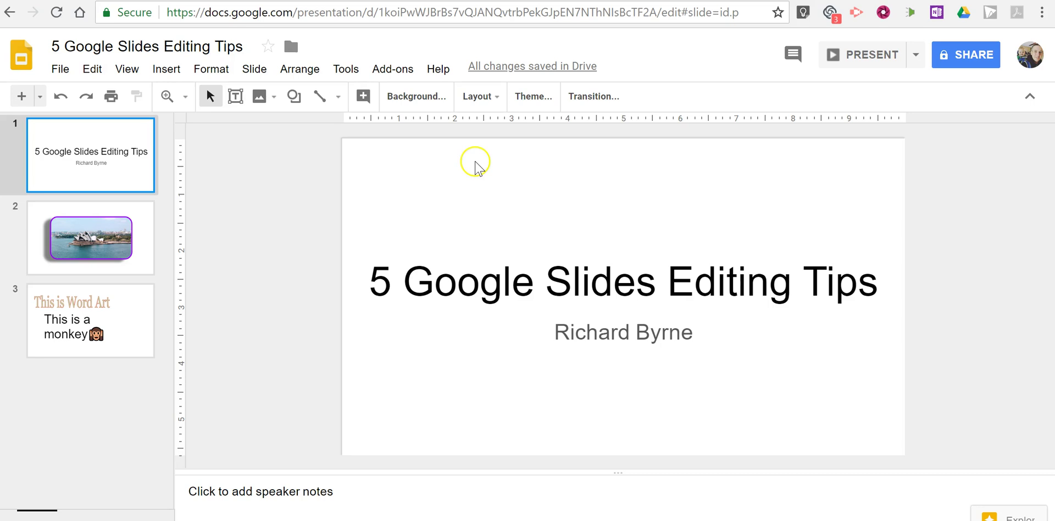
Apply a fast Slide from right transition to all three slides.
click(587, 99)
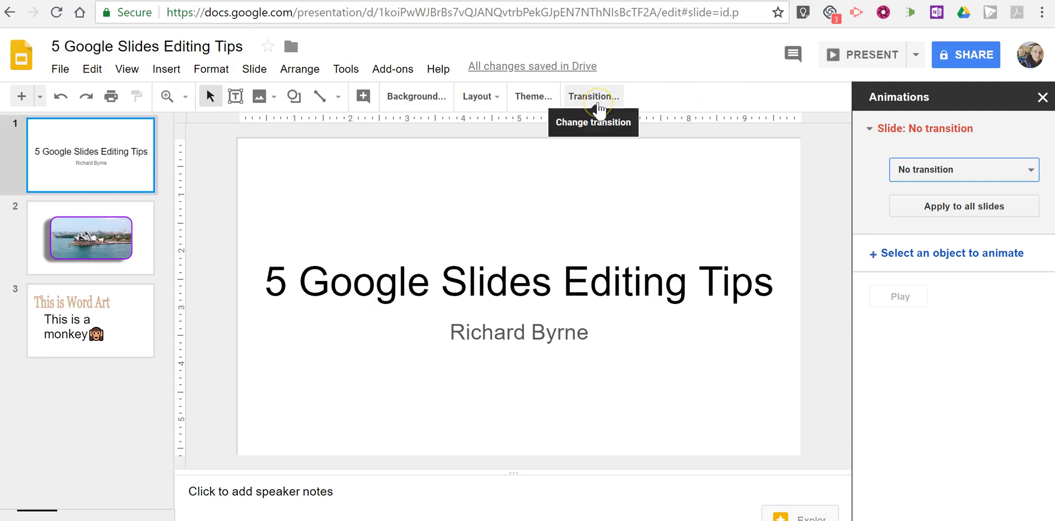
click(966, 173)
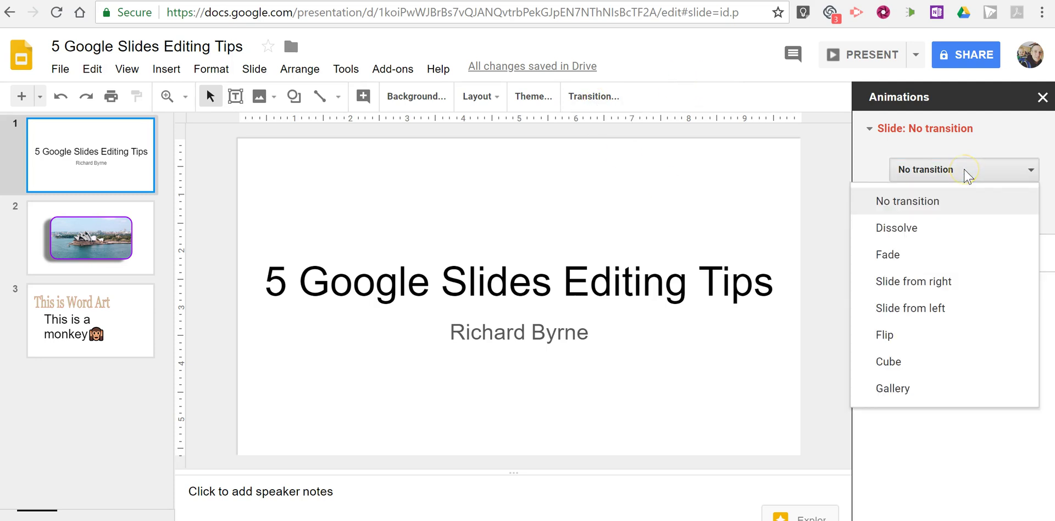
click(934, 282)
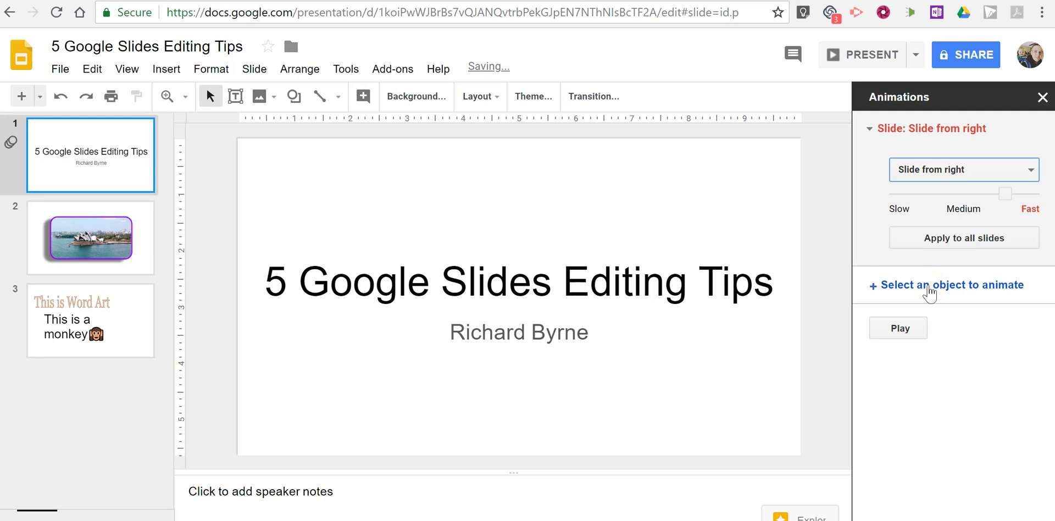
click(967, 239)
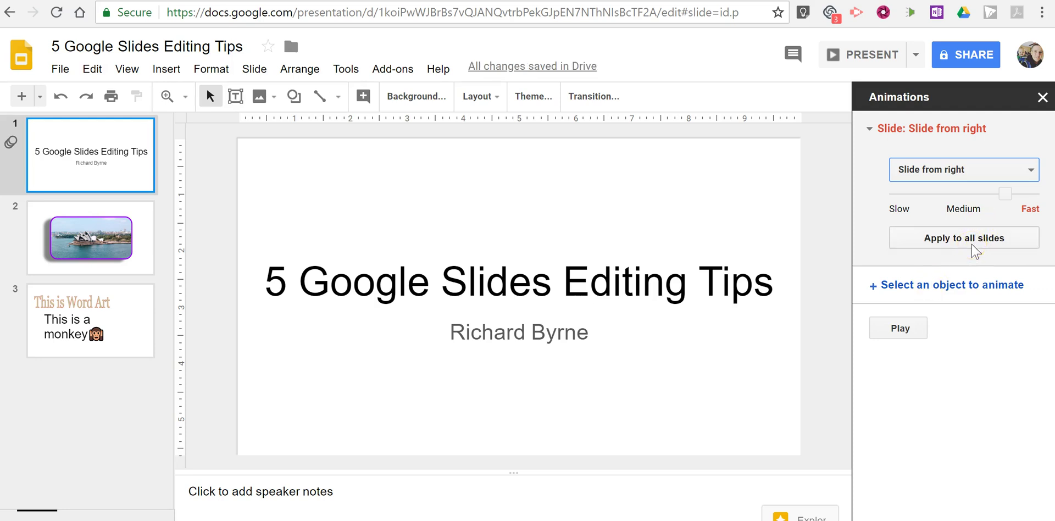
click(972, 245)
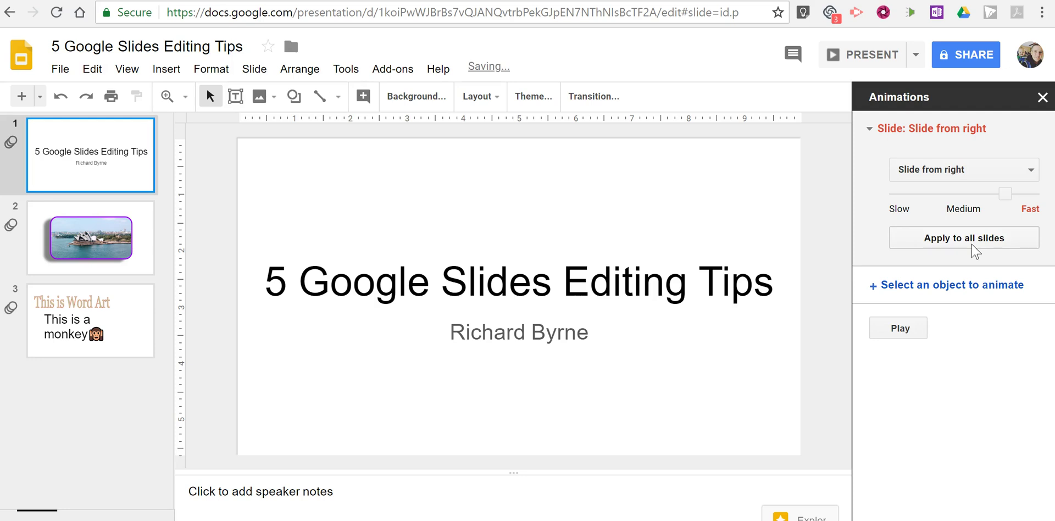
click(611, 256)
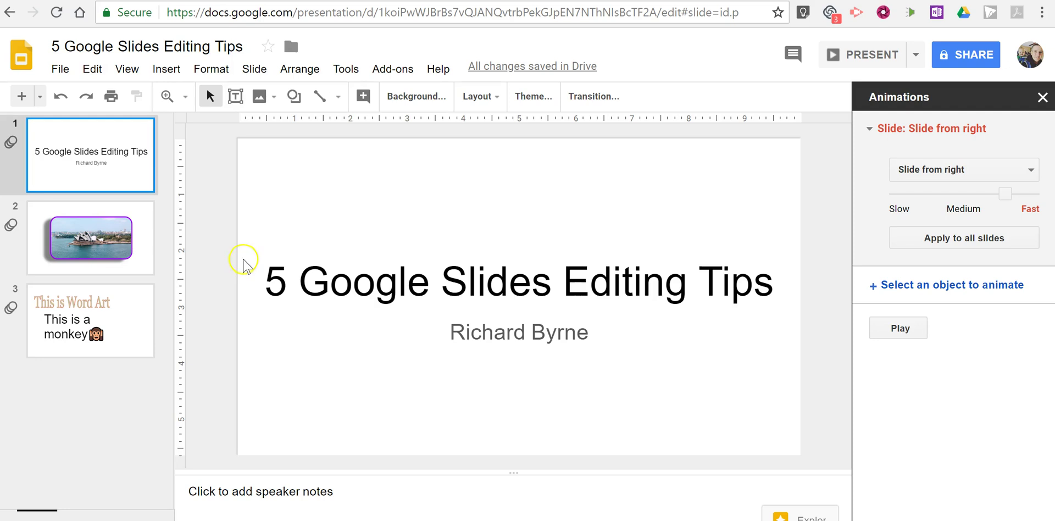
On slide 3, make the WordArt fly in from bottom and the monkey text fade in.
click(52, 306)
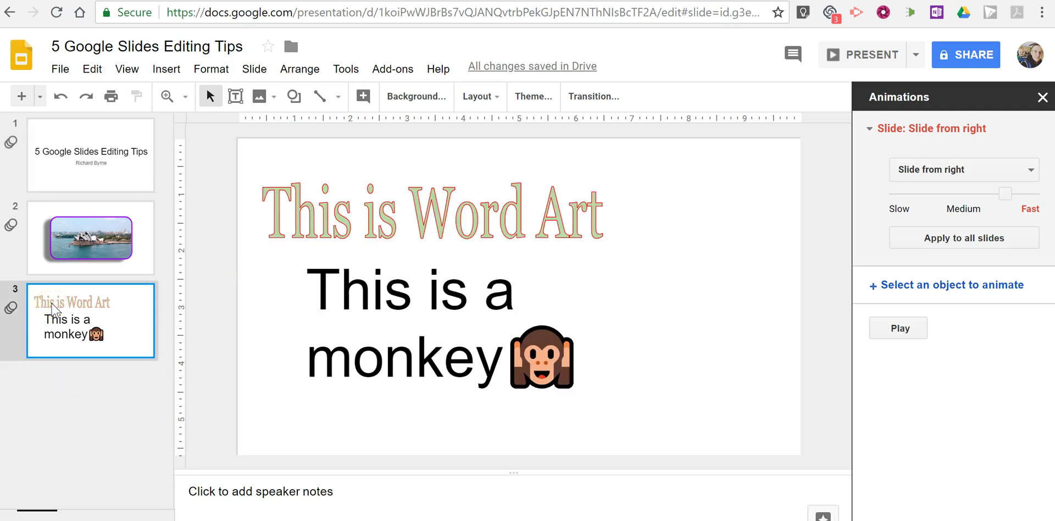
click(119, 316)
click(974, 153)
click(541, 219)
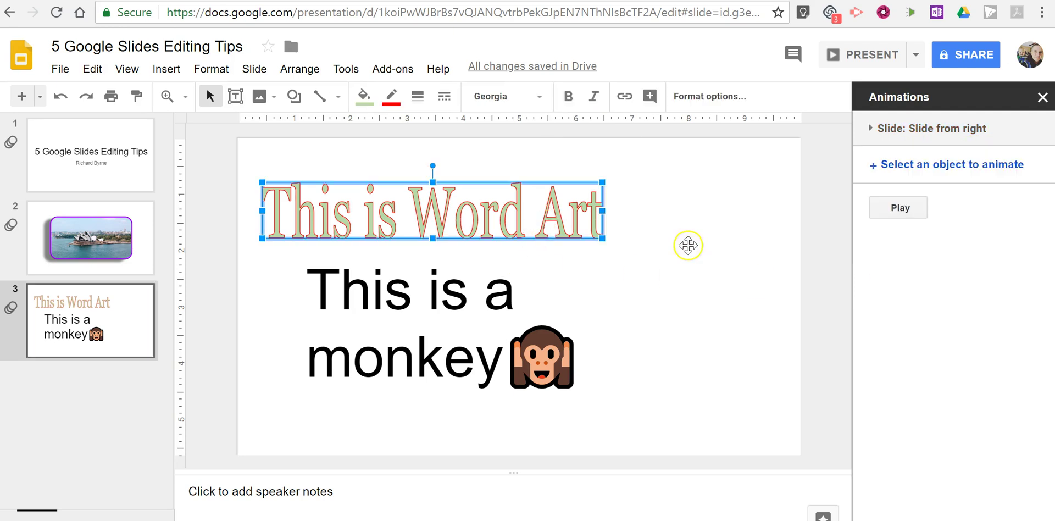
click(927, 168)
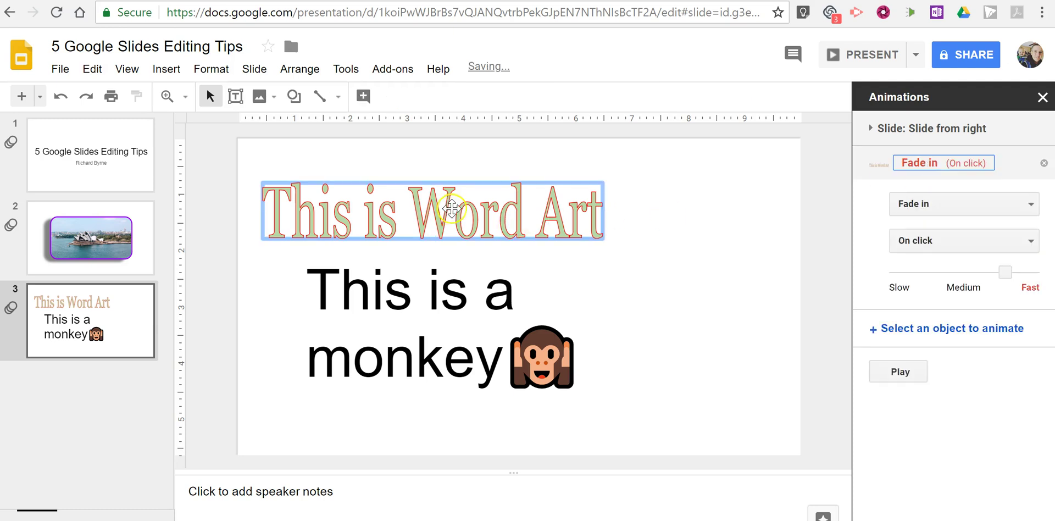
click(969, 209)
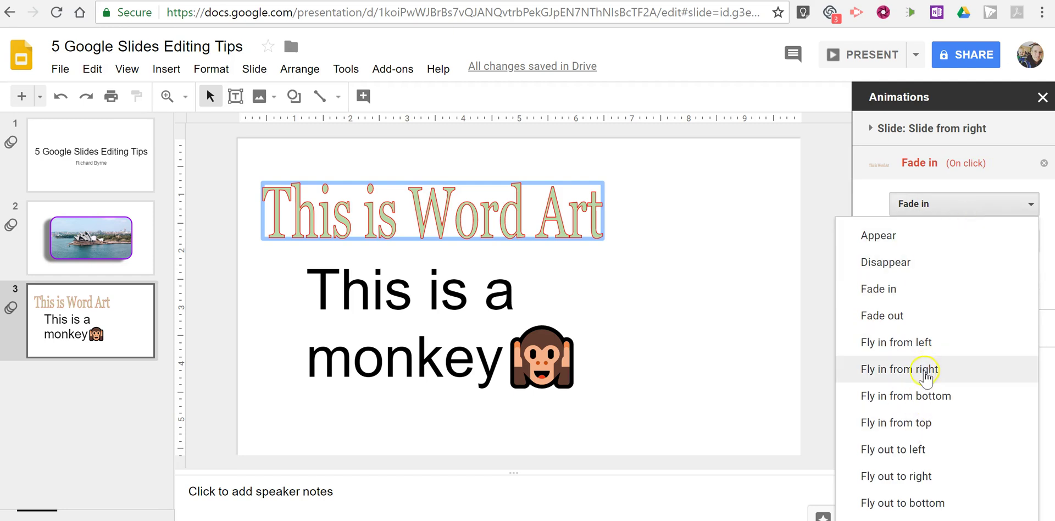
click(928, 400)
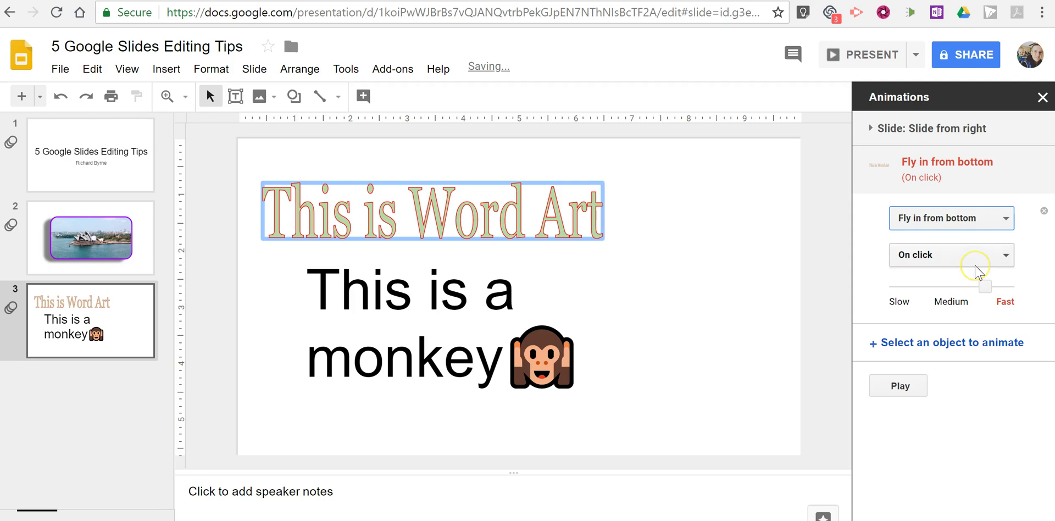
click(435, 338)
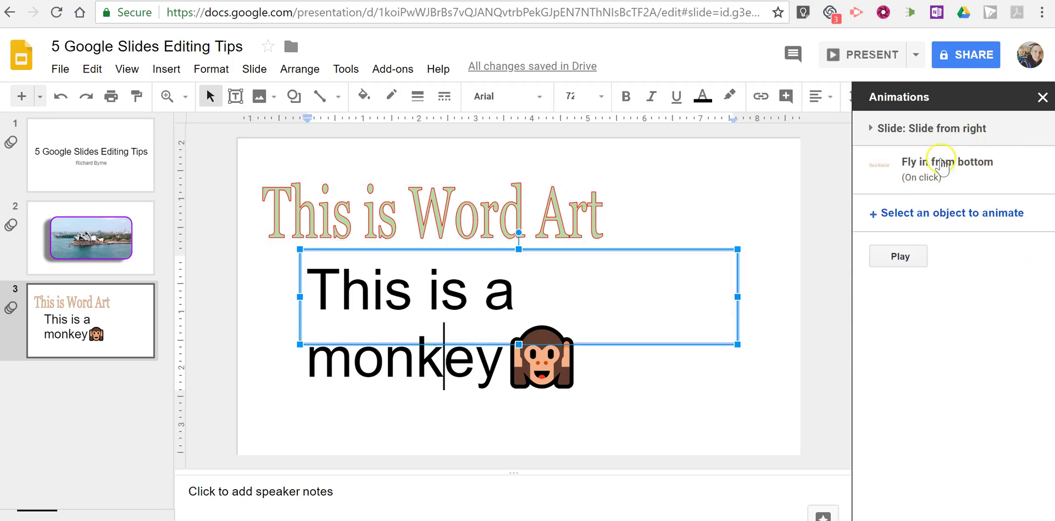
click(890, 223)
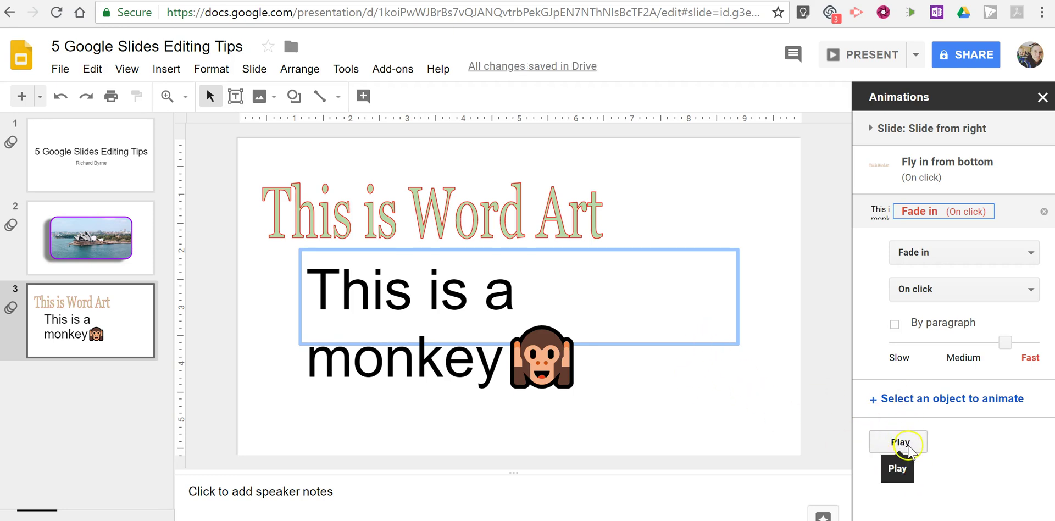
Play the preview of slide 3's transition and animations.
click(908, 450)
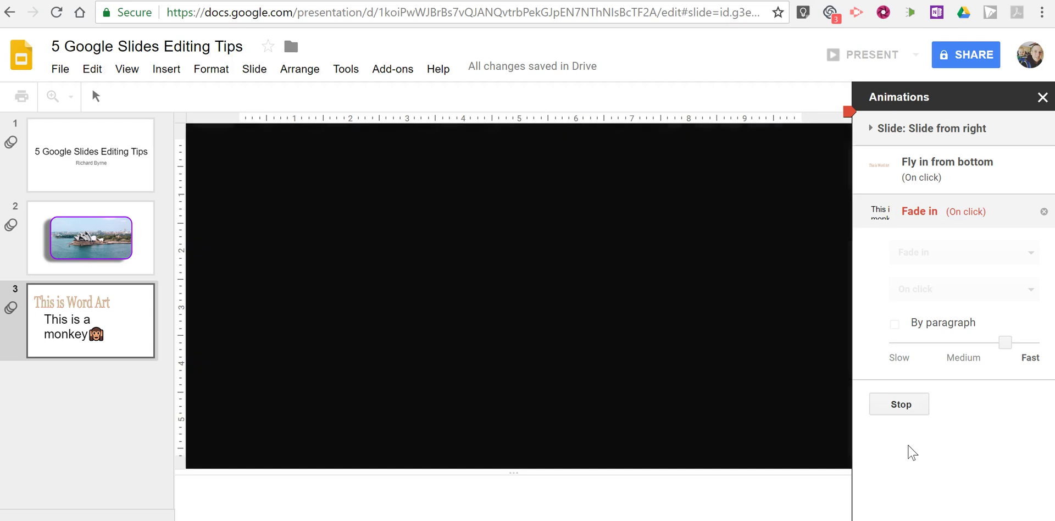